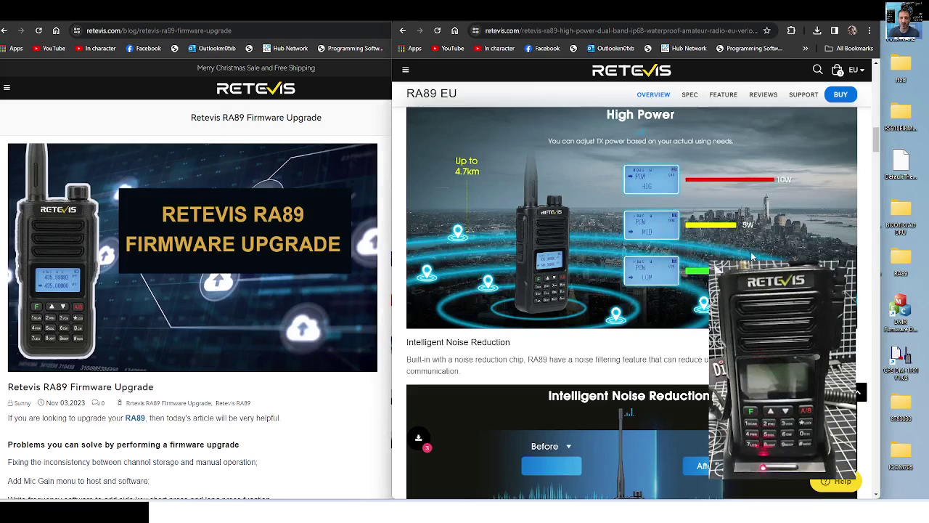
Scroll the RA89 EU page down to the Support section's Firmware/Software list
scroll(752, 255, "up", 3)
scroll(741, 244, "down", 3)
scroll(741, 244, "up", 1)
scroll(741, 244, "down", 1)
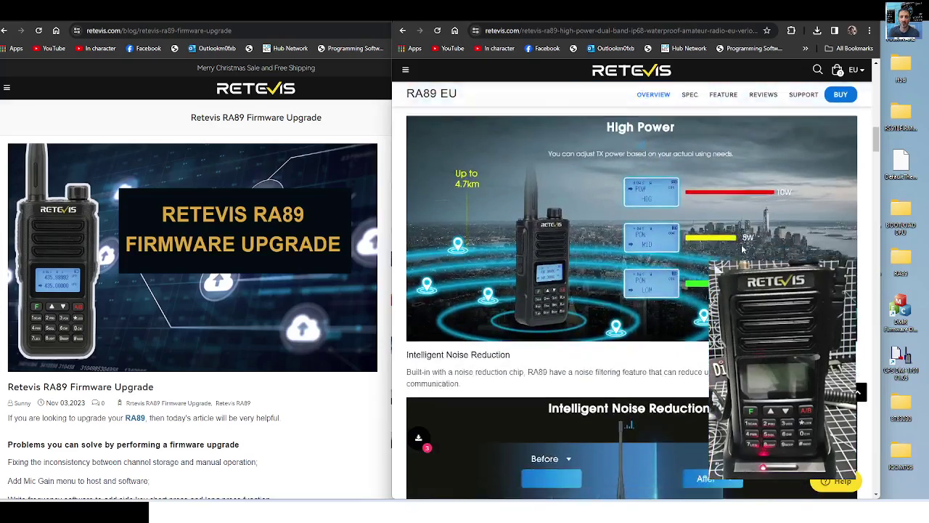
scroll(741, 244, "down", 15)
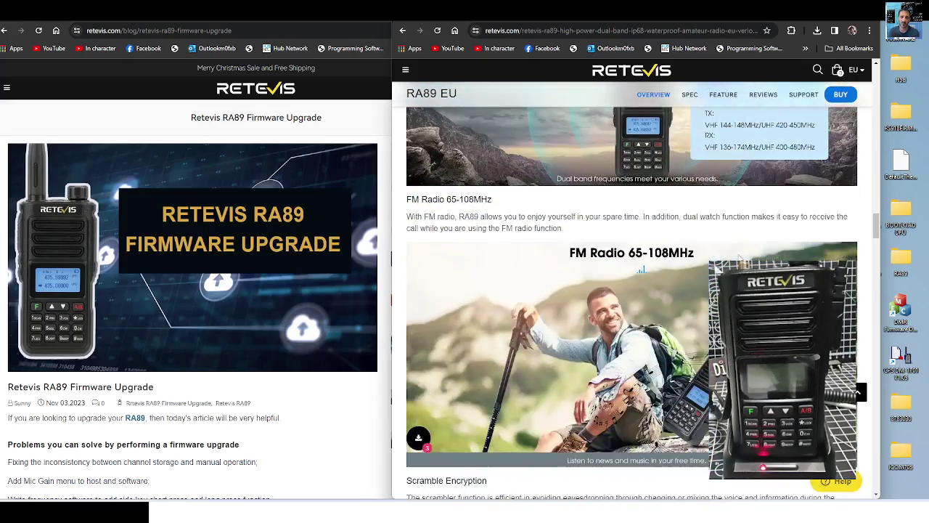
scroll(740, 258, "down", 20)
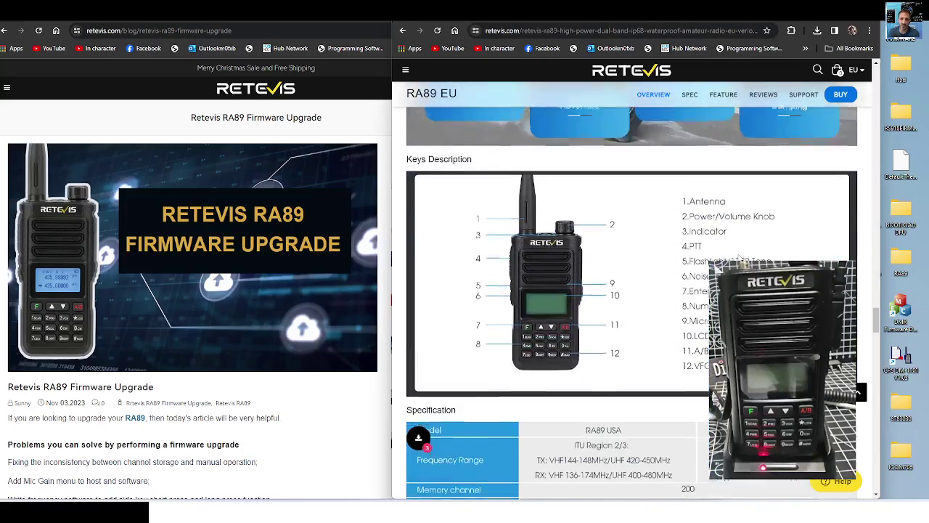
scroll(740, 257, "down", 15)
scroll(740, 258, "down", 5)
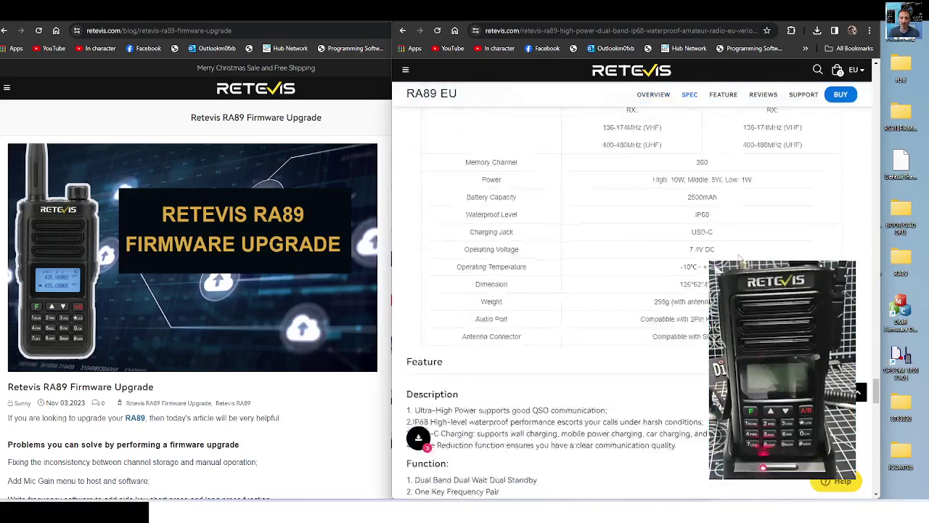
scroll(739, 257, "down", 20)
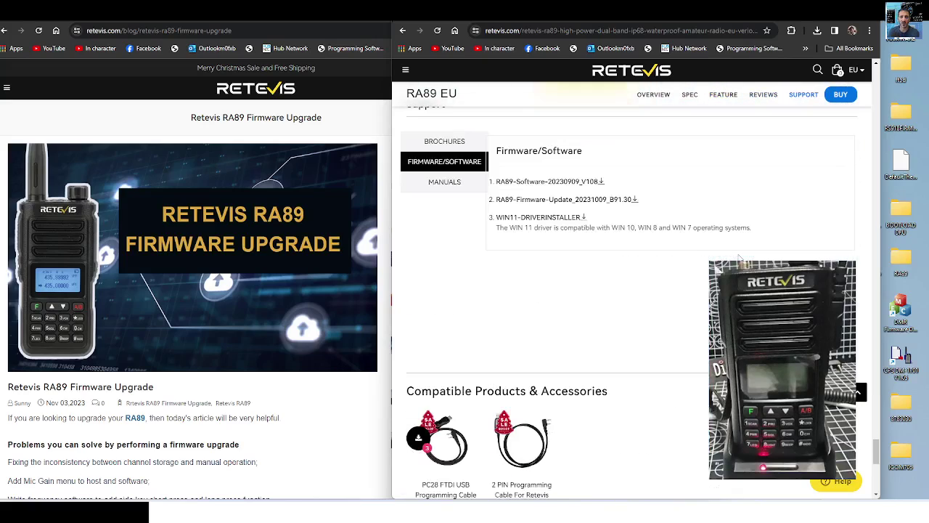
scroll(739, 258, "up", 1)
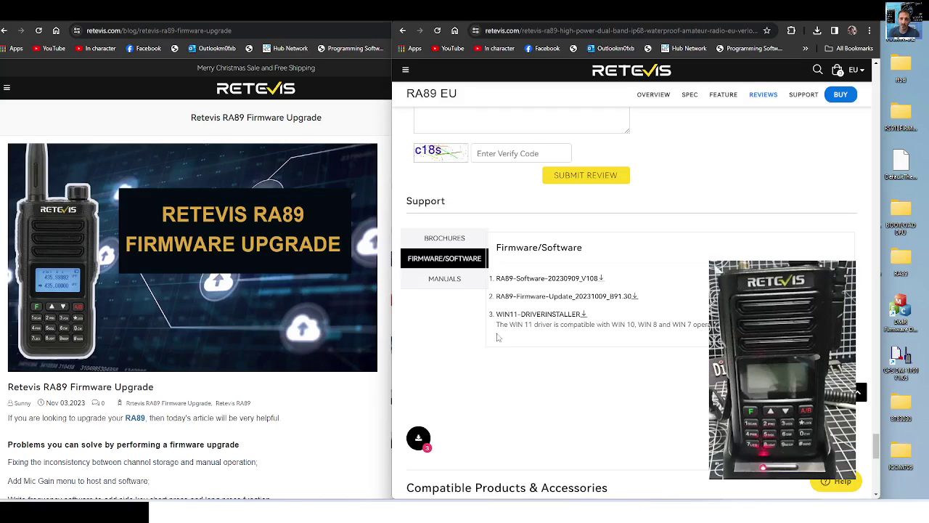
Download WIN11-DRIVERINSTALLER and RA89-Firmware-Update, dismissing the download panel after each
left_click(540, 316)
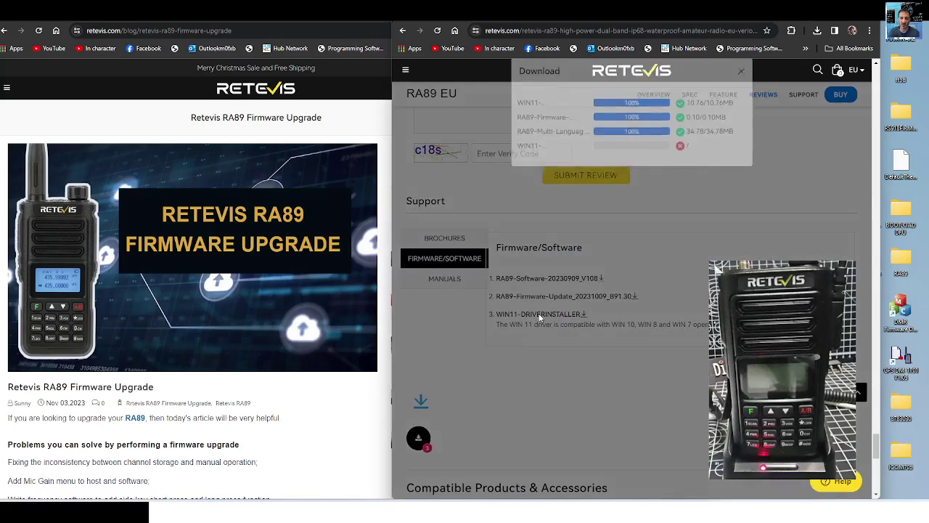
left_click(802, 139)
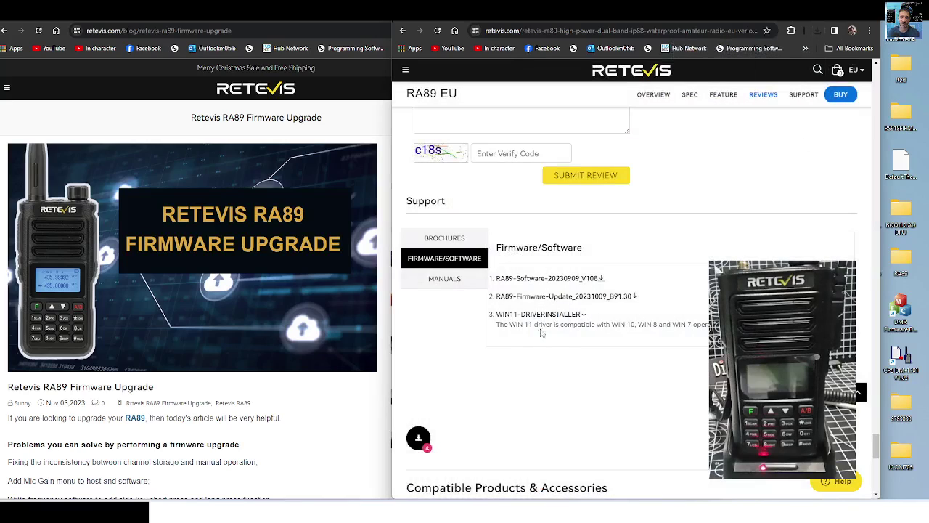
left_click(564, 296)
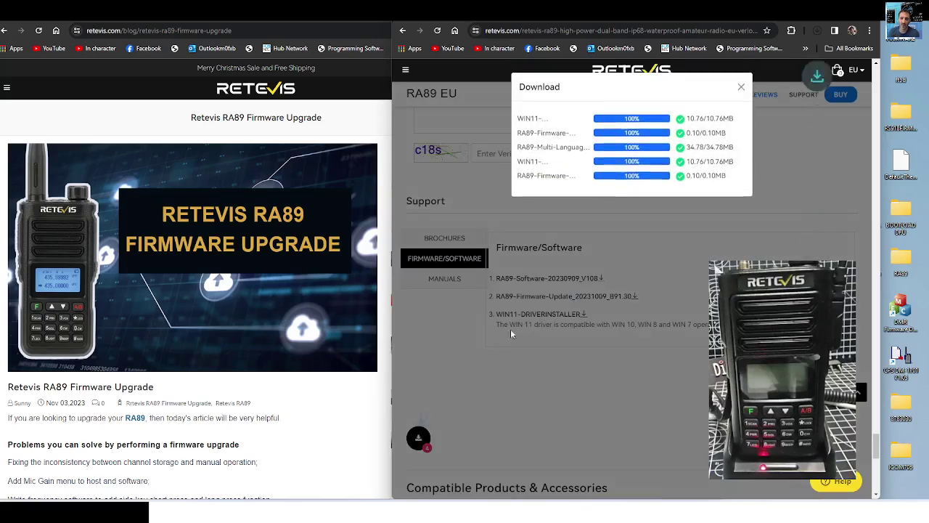
left_click(741, 86)
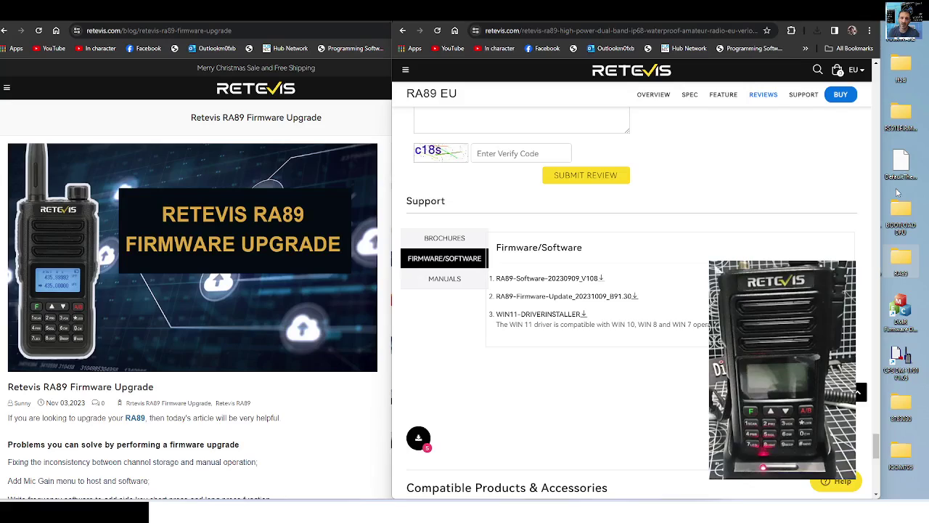
Create a desktop folder keeping the default name 'New folder'
right_click(897, 192)
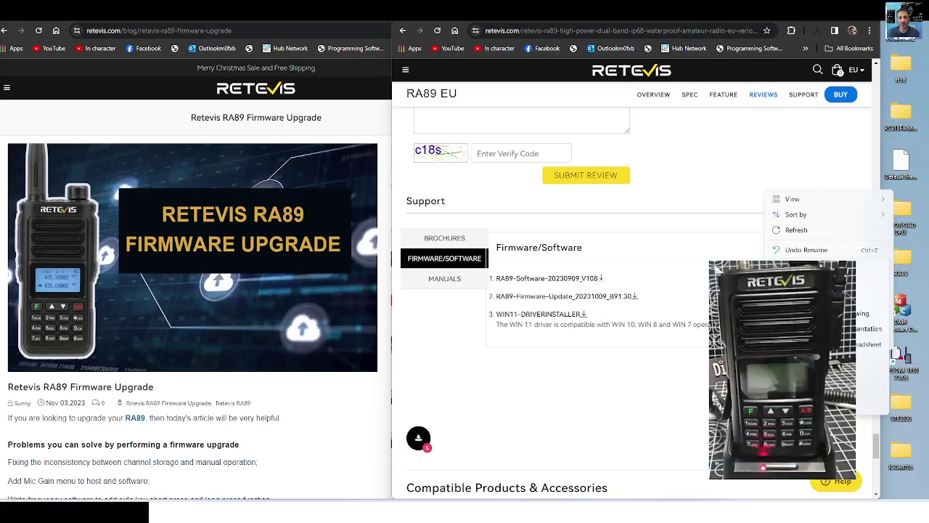
left_click(839, 249)
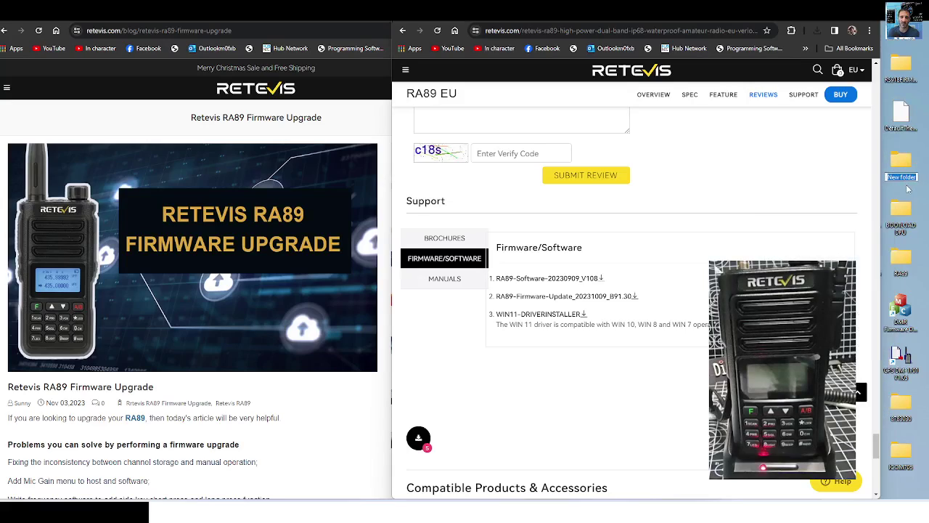
key("Return")
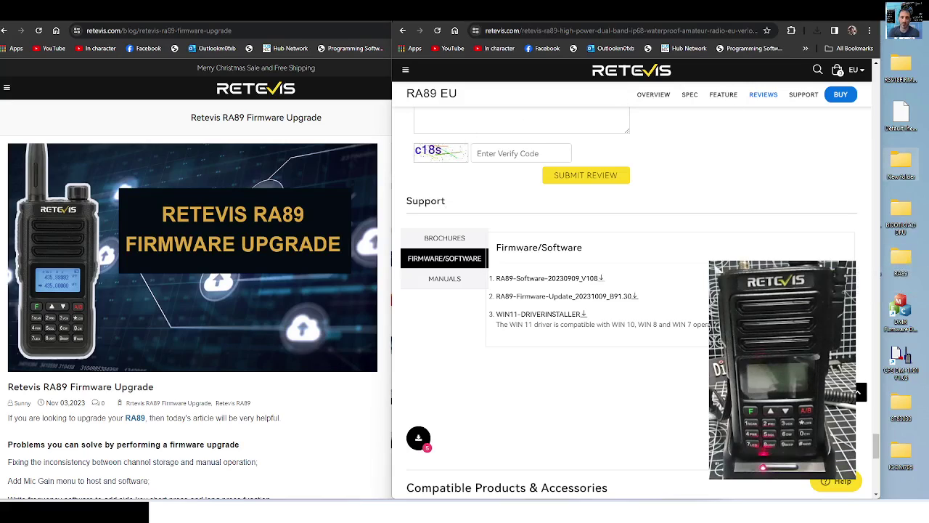
Open the firmware ZIP in WinRAR and set its Extract To destination to Desktop\RA89
left_click(817, 32)
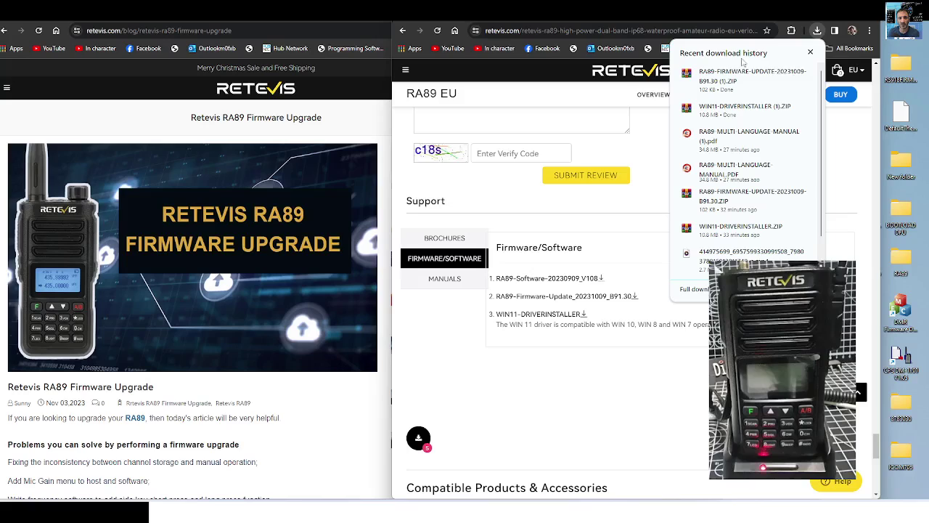
left_click(710, 86)
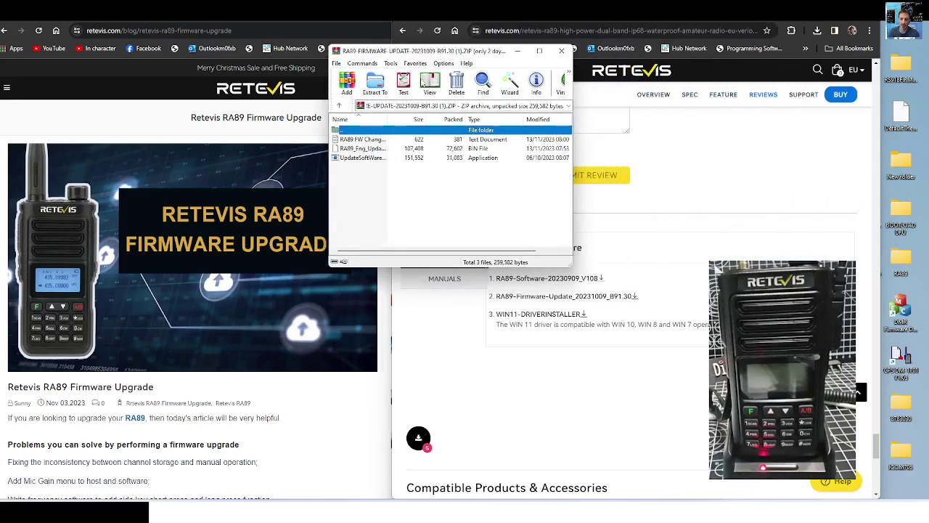
left_click(378, 84)
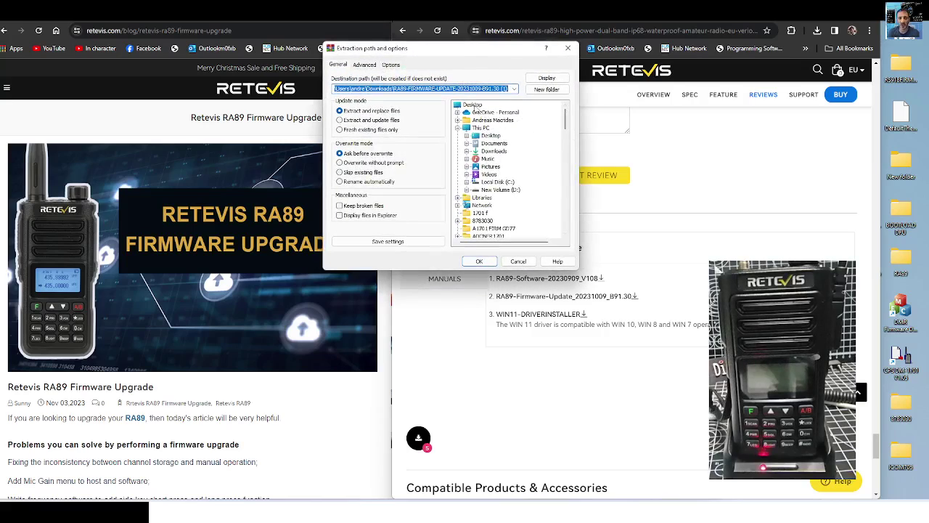
left_click(473, 105)
left_click_drag(563, 129, 574, 201)
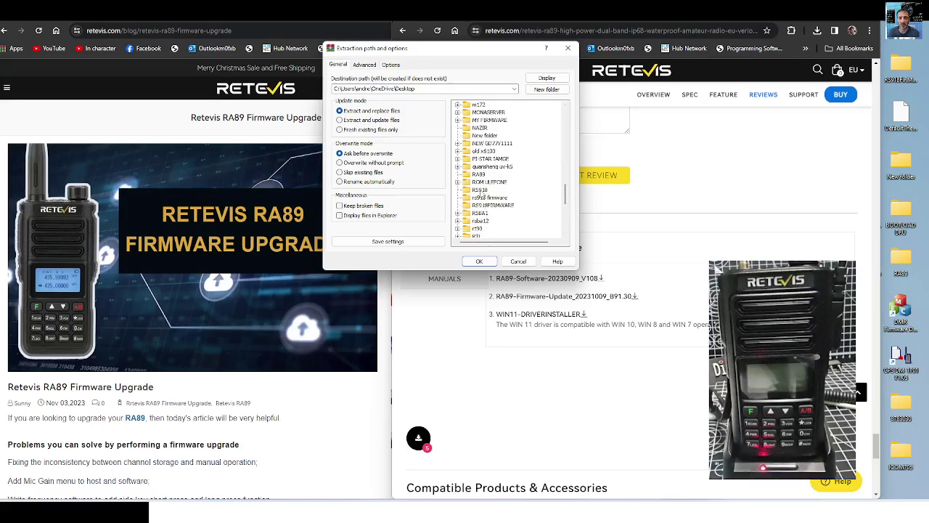
left_click(476, 175)
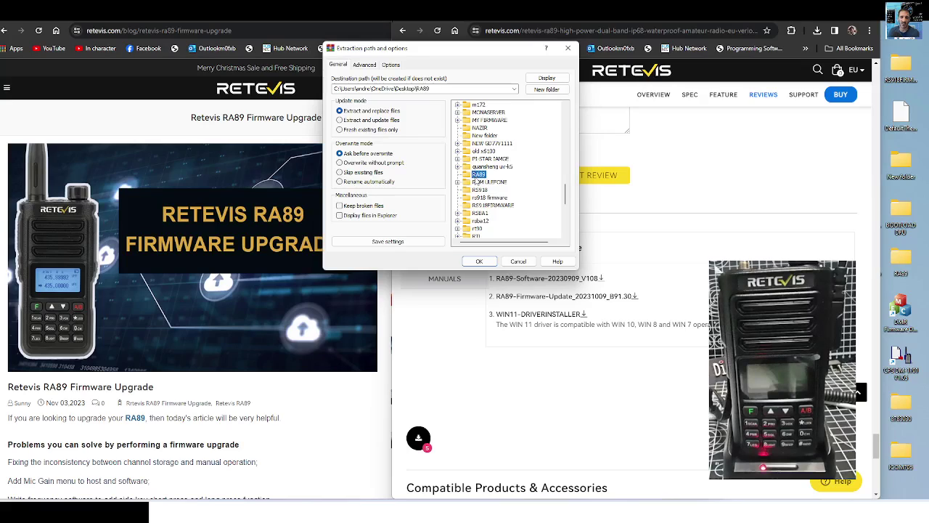
left_click(569, 49)
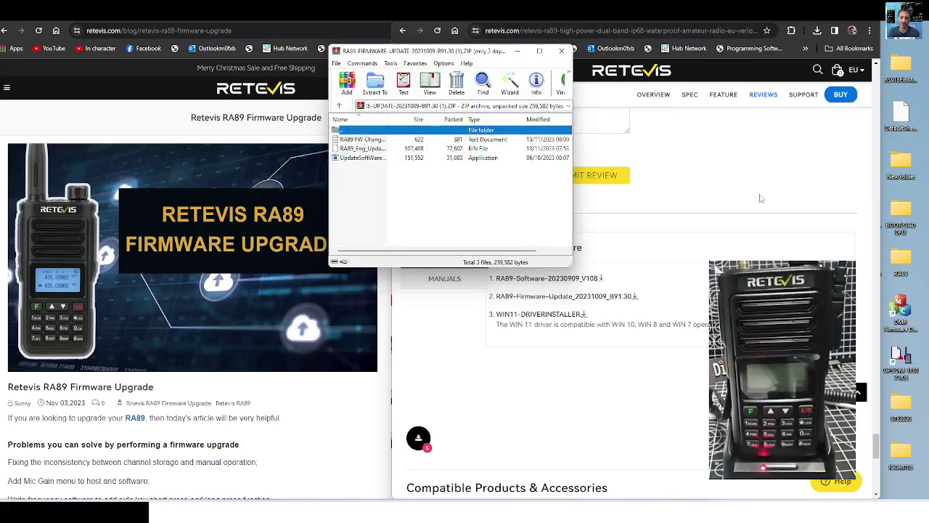
left_click_drag(496, 56, 489, 144)
View the RA89 firmware changelog text file in Notepad, then close it
double_click(394, 226)
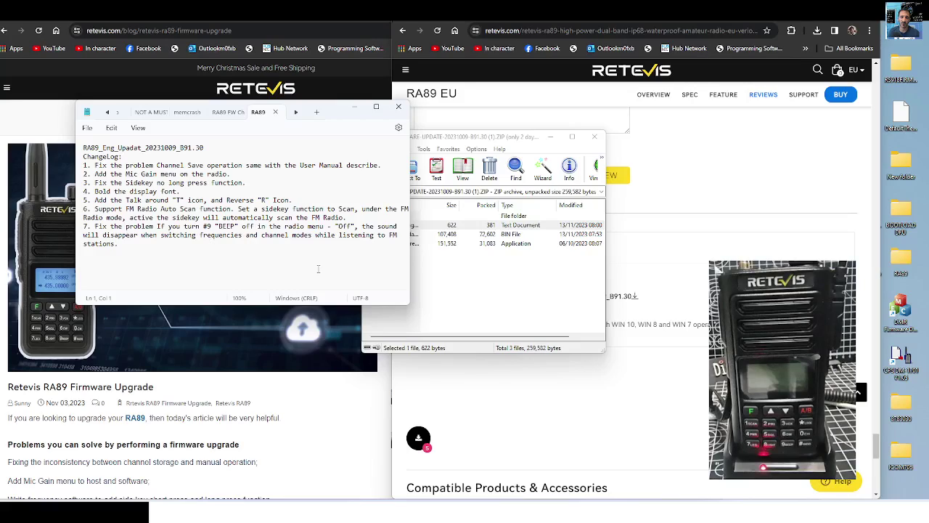
left_click(398, 108)
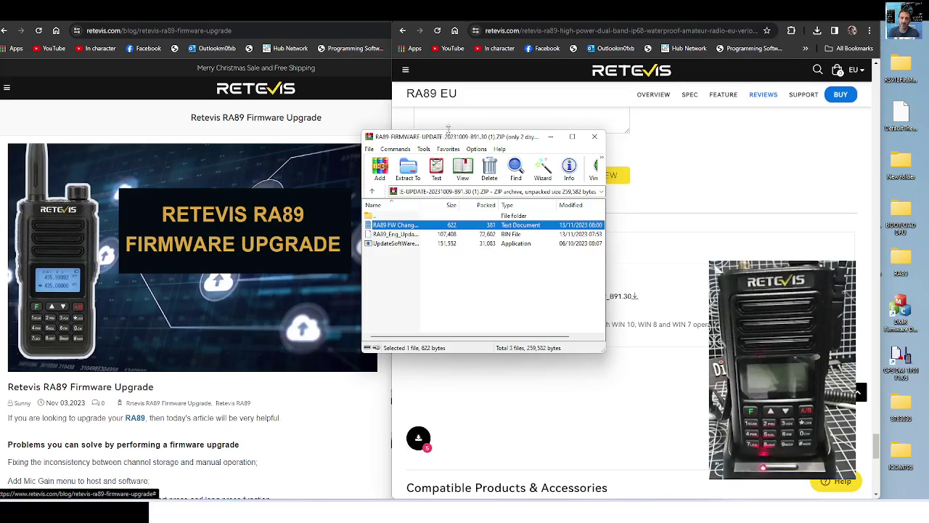
Move the WinRAR window up-left and bring up the Win+X quick-link menu
left_click_drag(473, 140, 364, 122)
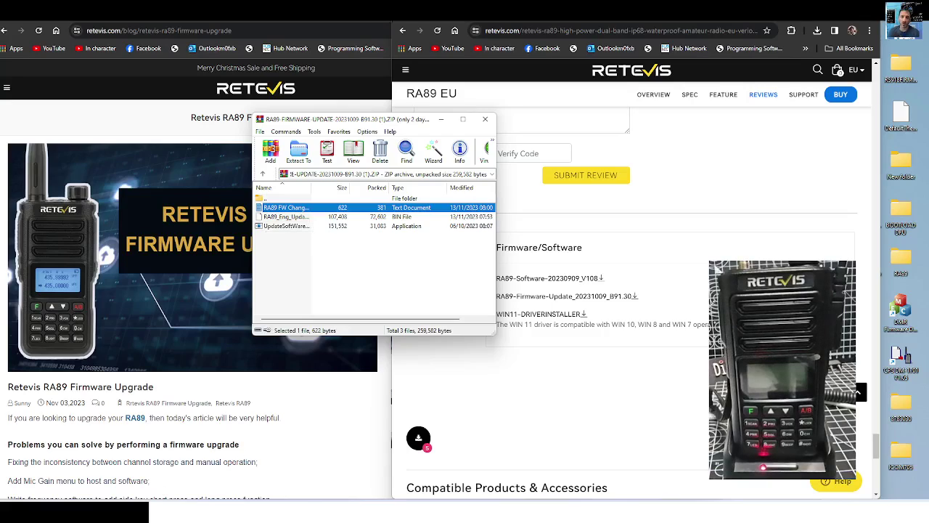
key("super+x")
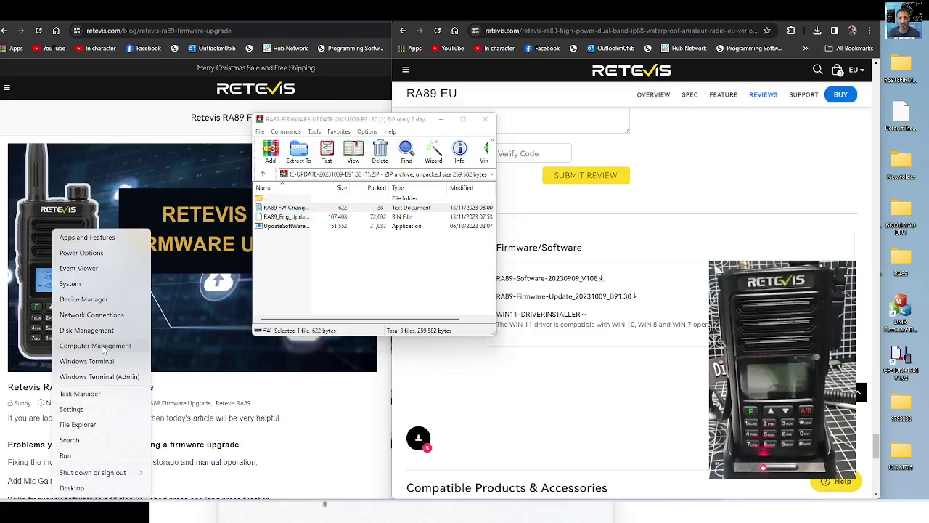
In Device Manager, check the Prolific USB serial port's COM number under Ports (COM & LPT), then close it
left_click(82, 304)
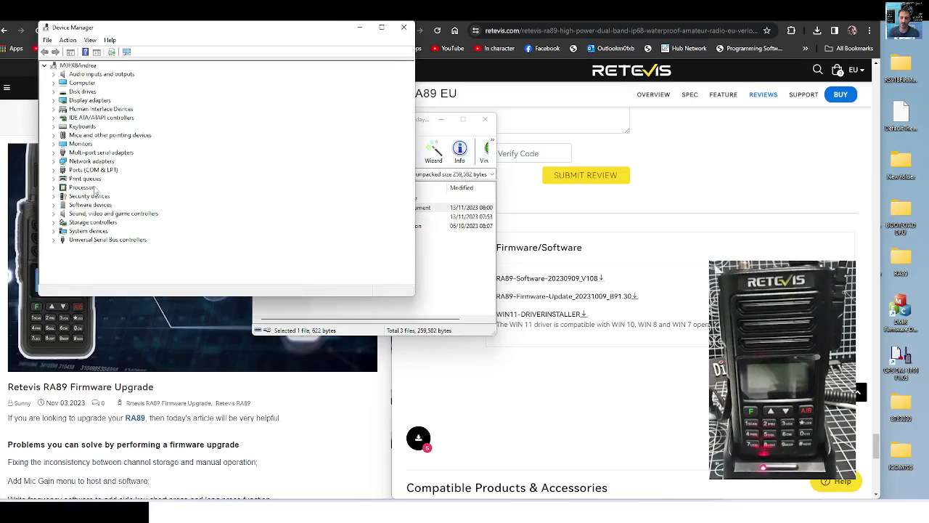
double_click(81, 170)
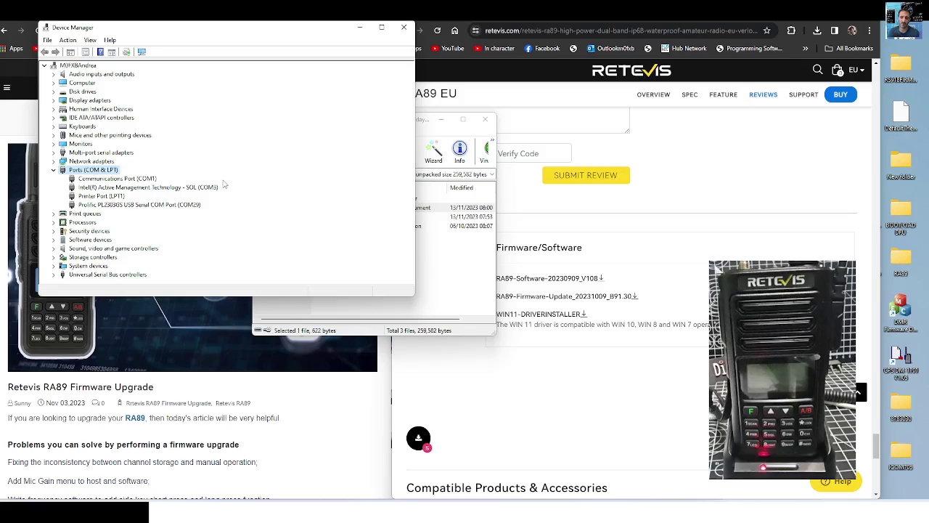
left_click(404, 28)
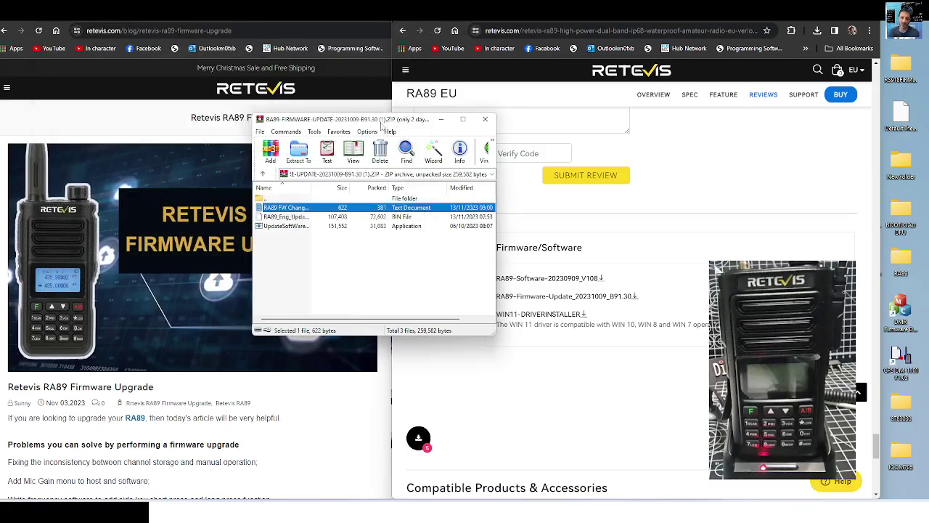
Launch UpdateSoftware from the archive, check its port list keeping COM1, and reposition the window
double_click(284, 227)
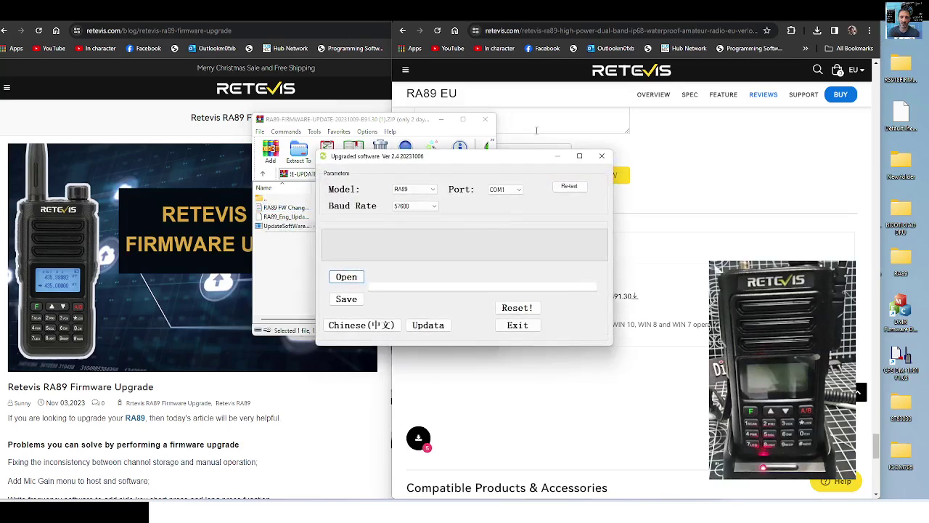
left_click_drag(469, 161, 483, 174)
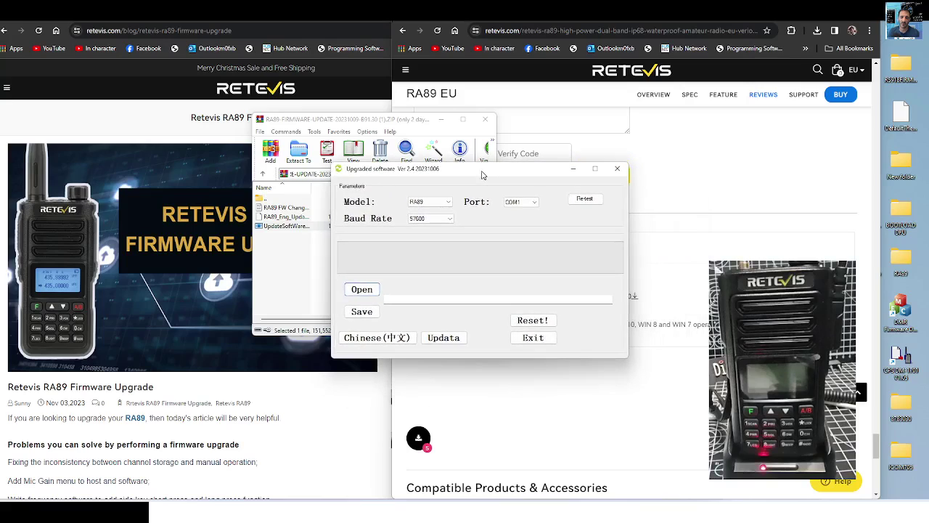
left_click(534, 204)
left_click(533, 204)
left_click(534, 204)
left_click(535, 204)
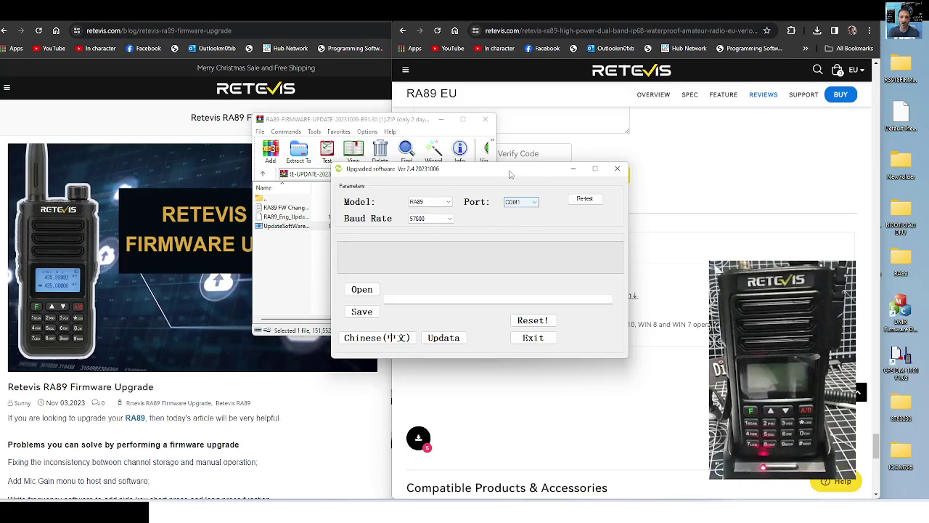
left_click_drag(511, 173, 212, 255)
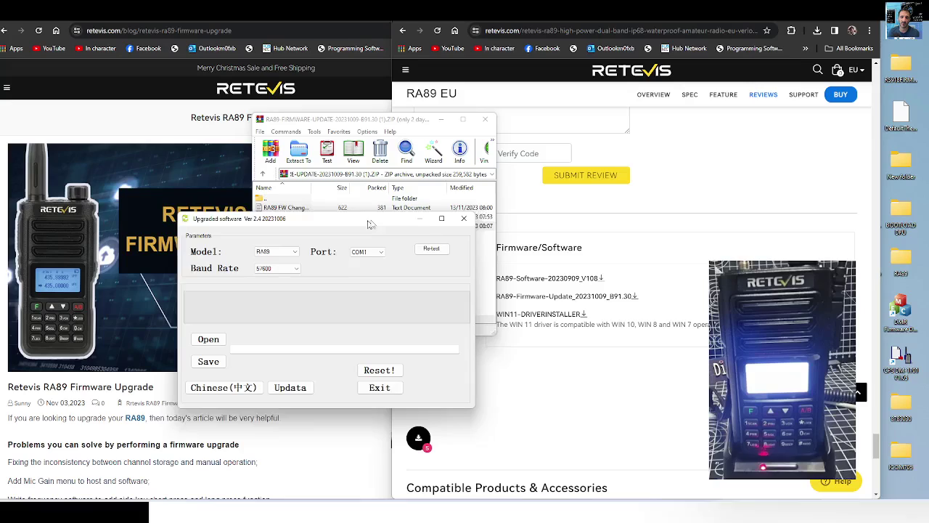
left_click_drag(368, 225, 380, 222)
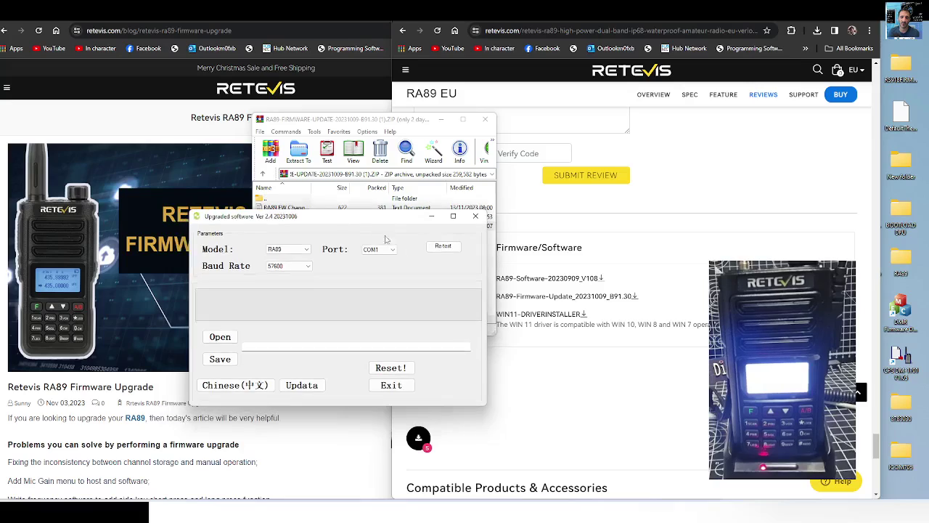
Relaunch the updater from the archive and confirm COM1 stays selected at 57600 baud
left_click(476, 217)
double_click(307, 228)
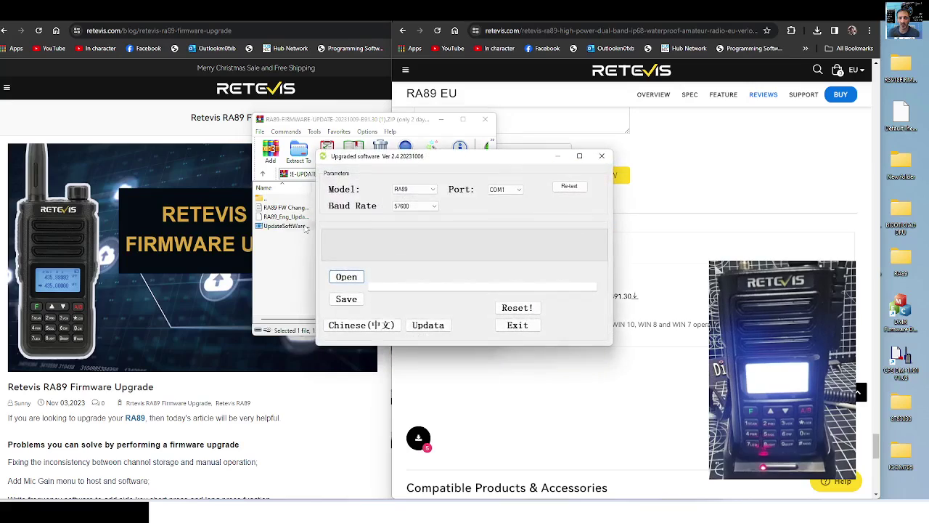
left_click(519, 190)
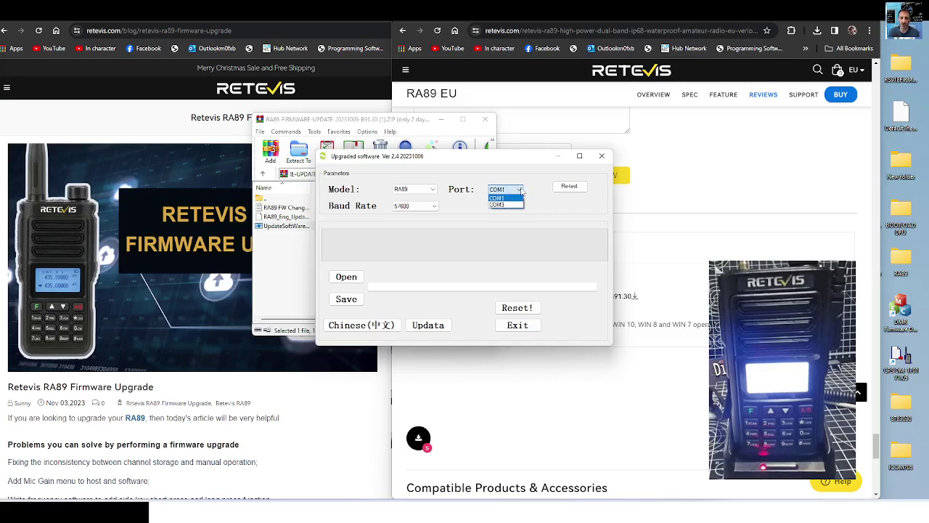
left_click(465, 352)
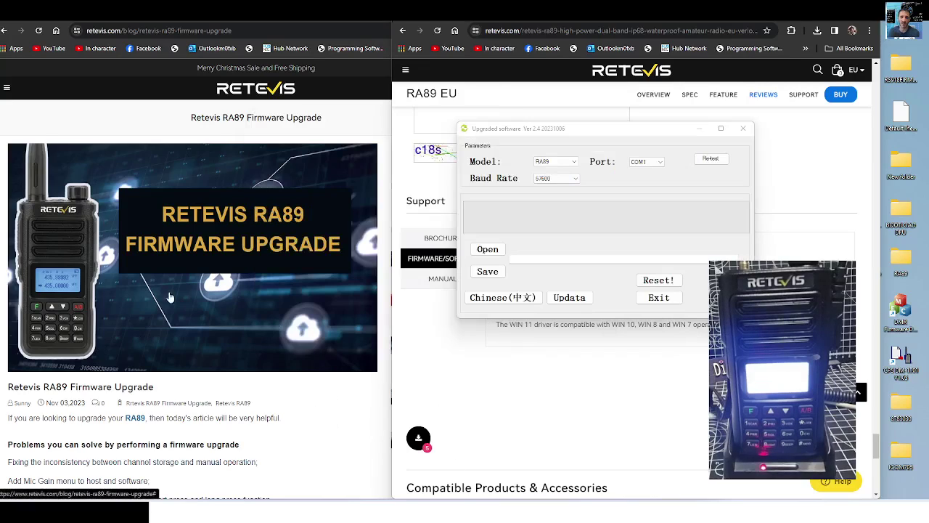
Scroll the Retevis blog post down toward the firmware upgrade Operation steps
scroll(236, 288, "down", 1)
scroll(236, 287, "down", 5)
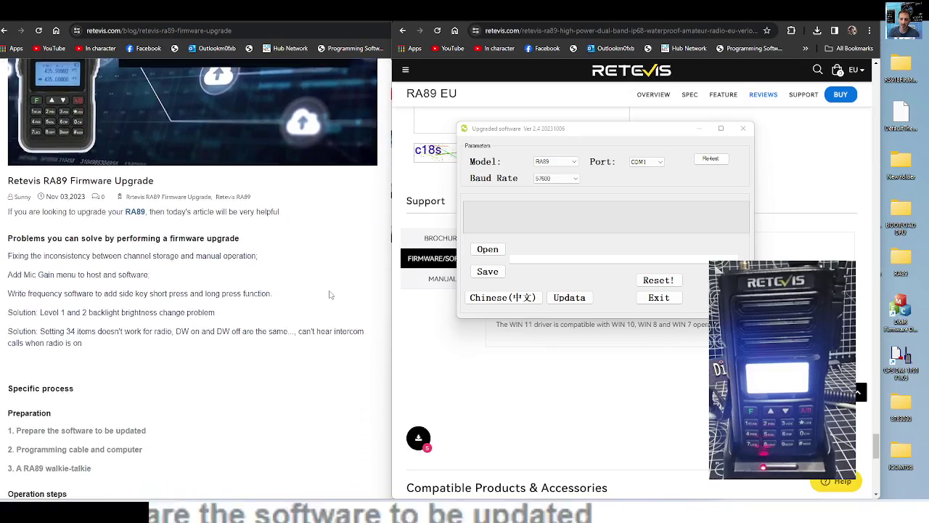
scroll(330, 294, "down", 3)
scroll(330, 294, "down", 1)
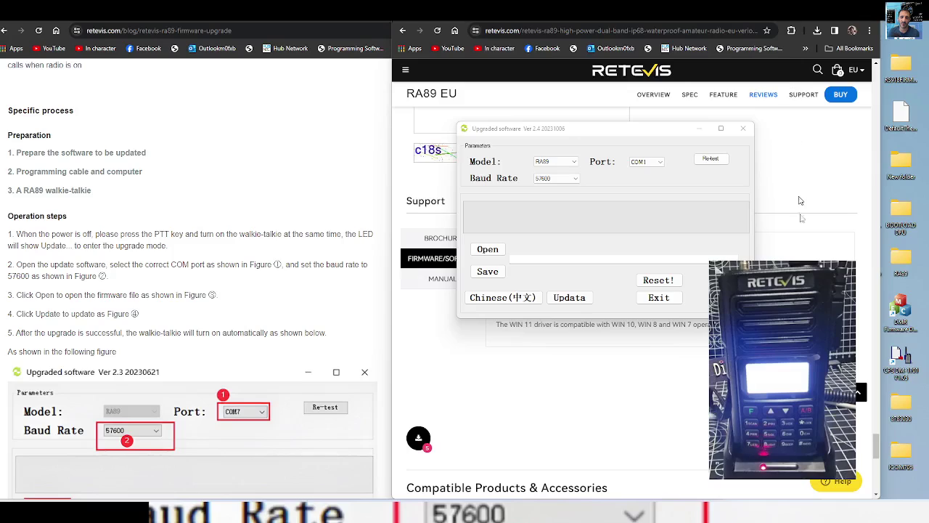
Check the updater's available COM port choices
left_click(662, 164)
left_click(661, 164)
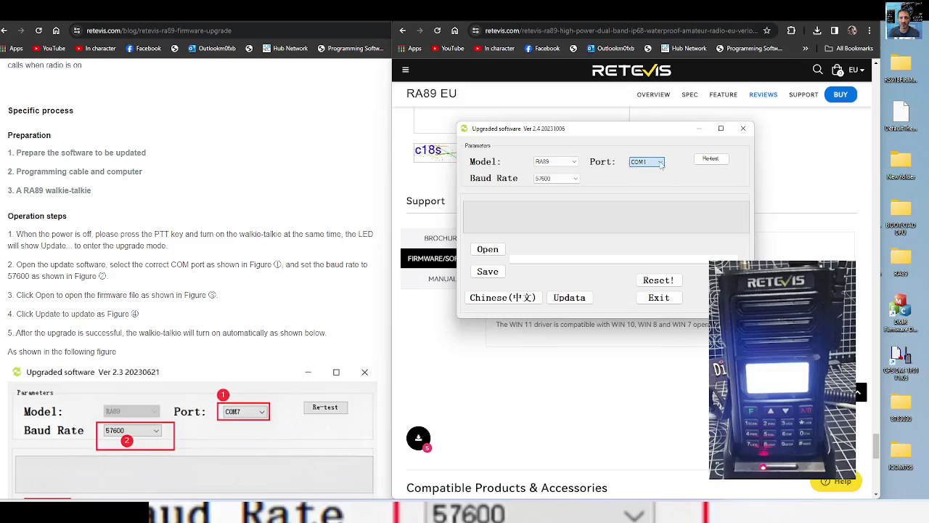
left_click(662, 165)
left_click(661, 164)
left_click(661, 164)
left_click(662, 164)
left_click(161, 322)
Bring the annotated figure showing port, 57600 baud, Open and Updata into view
scroll(319, 290, "down", 1)
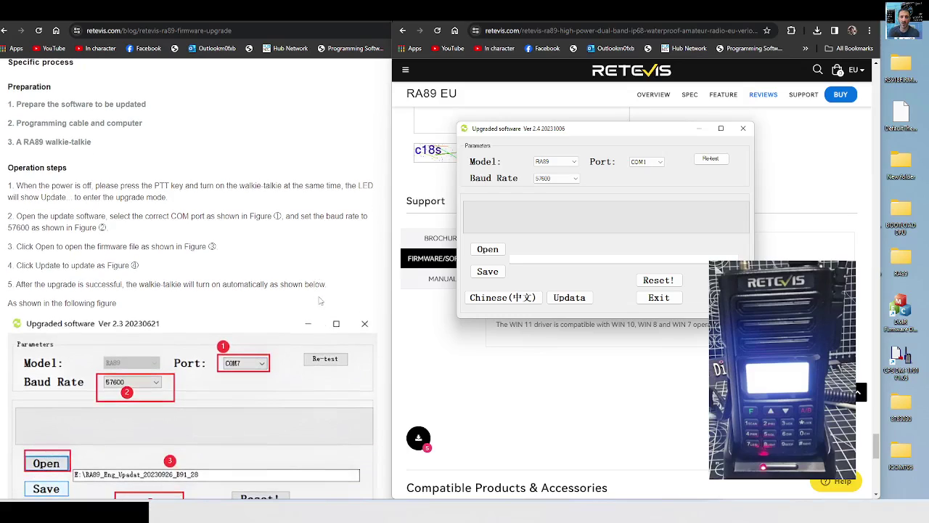
scroll(313, 276, "down", 1)
scroll(313, 276, "down", 1)
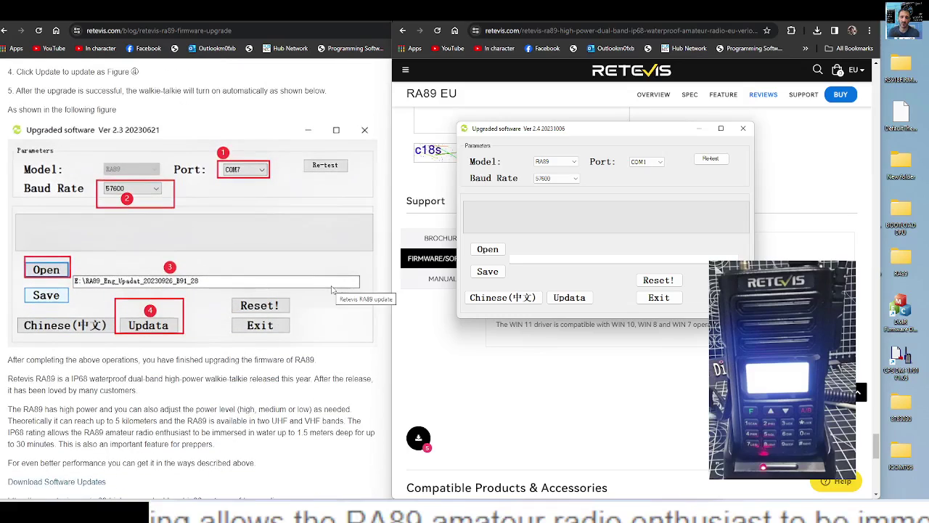
scroll(332, 289, "down", 3)
scroll(332, 289, "up", 3)
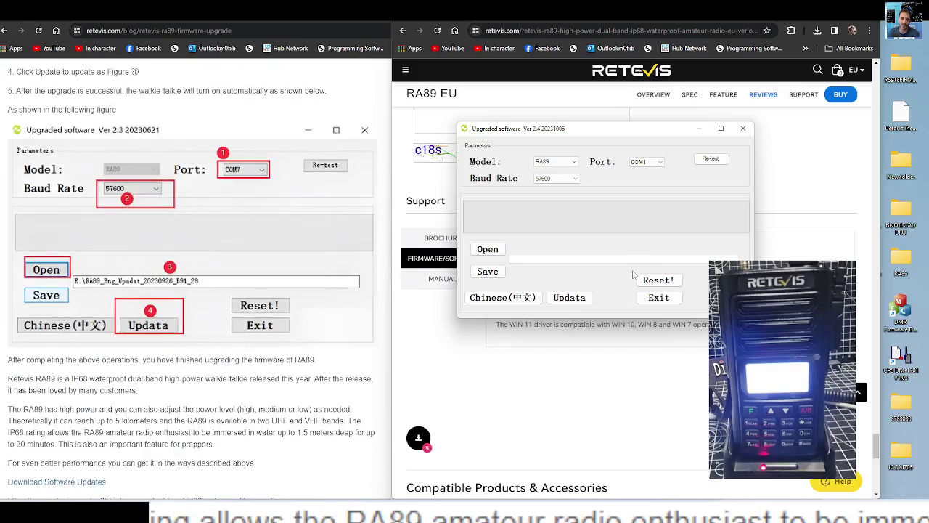
Load RA89_Eng_Update_20231009_B91.30.bin from the Desktop RA89 folder into the updater
left_click(488, 250)
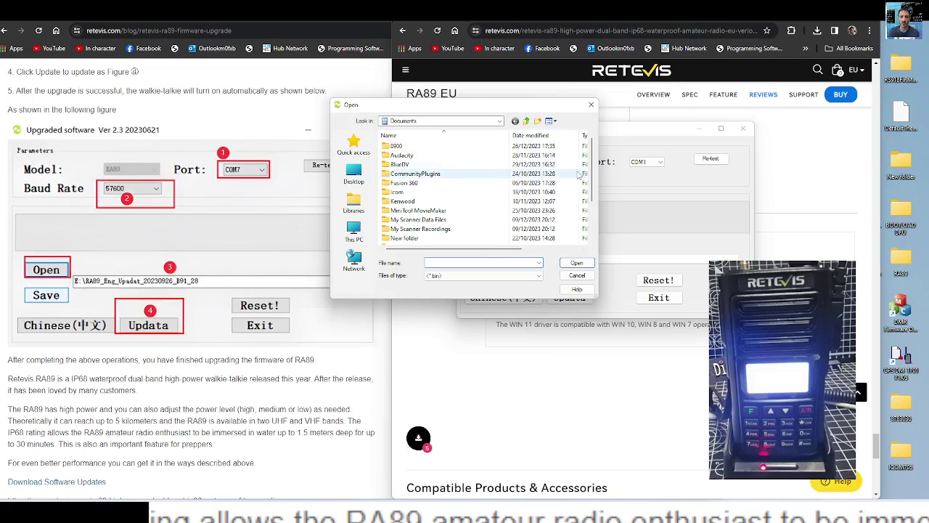
left_click(355, 177)
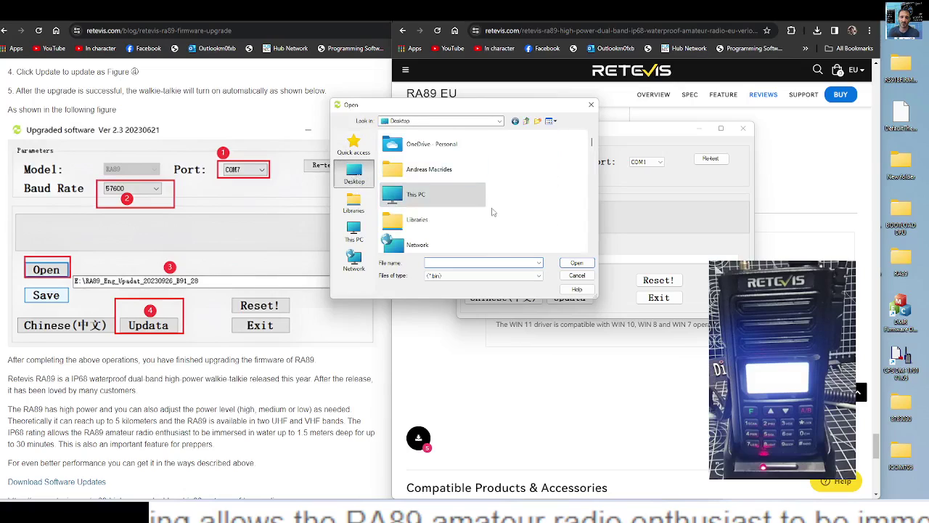
scroll(495, 212, "down", 5)
scroll(496, 212, "down", 5)
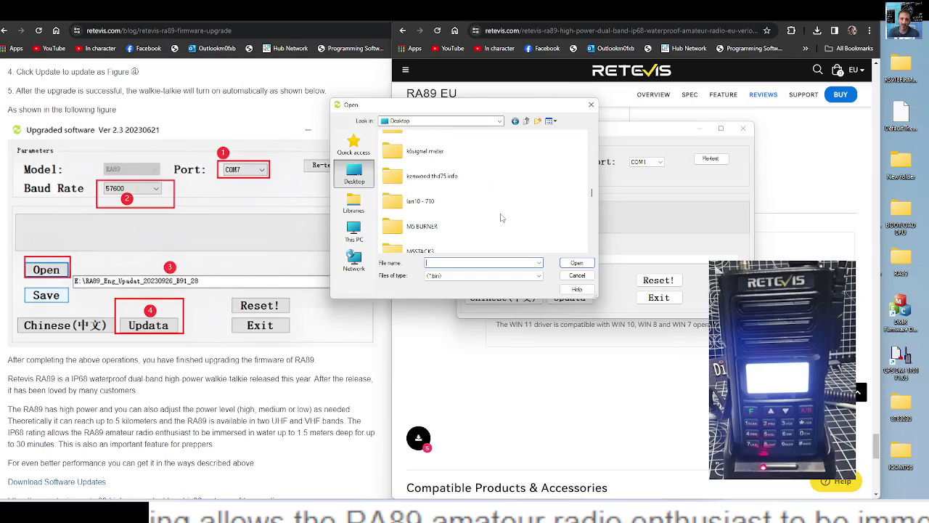
scroll(475, 192, "up", 3)
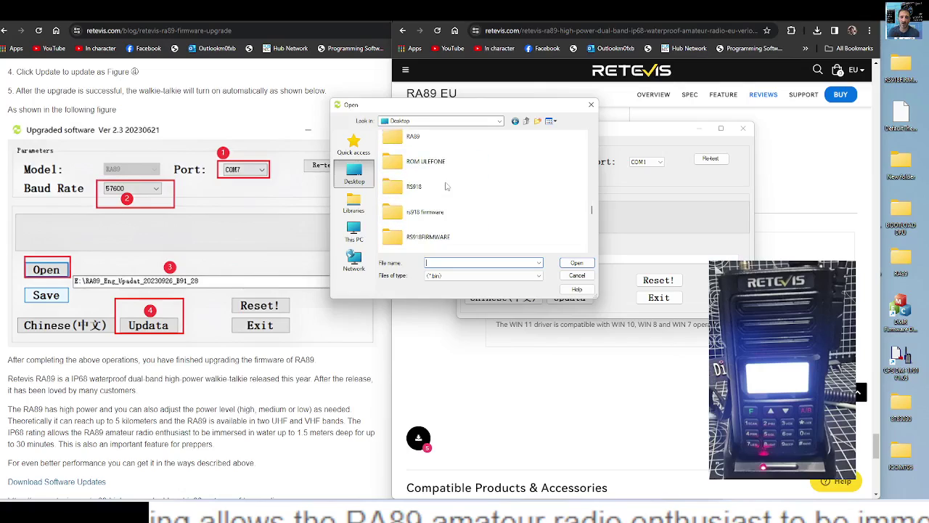
double_click(416, 137)
double_click(419, 146)
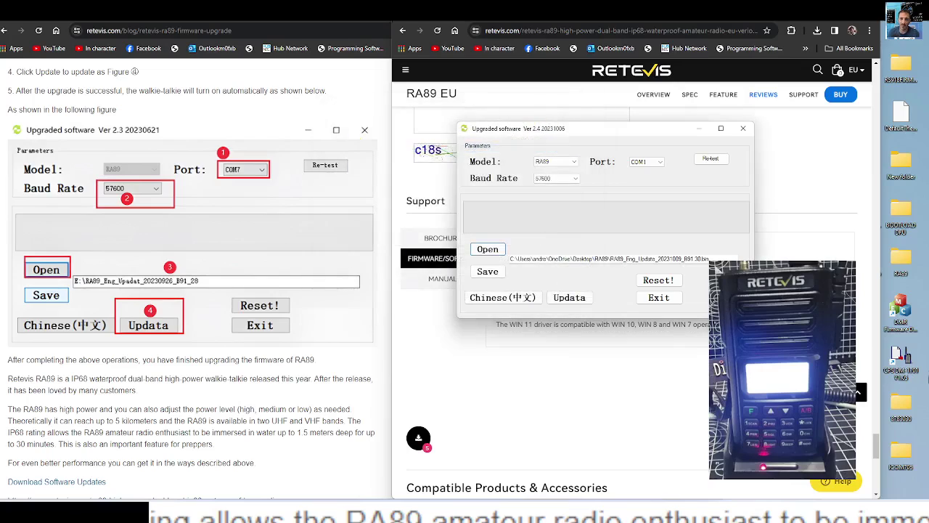
left_click(291, 355)
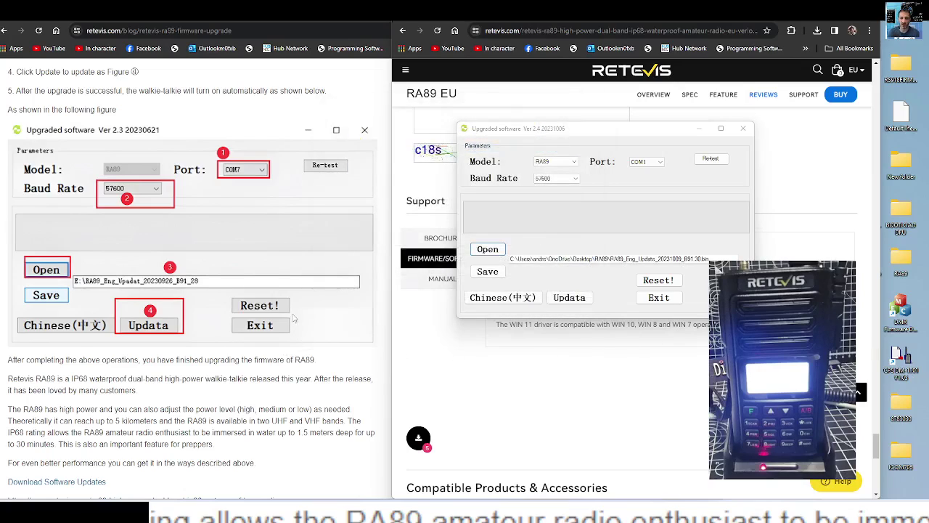
Check that the updater's Port list offers only COM1 and COM3, then open Device Manager from Win+X
left_click(658, 162)
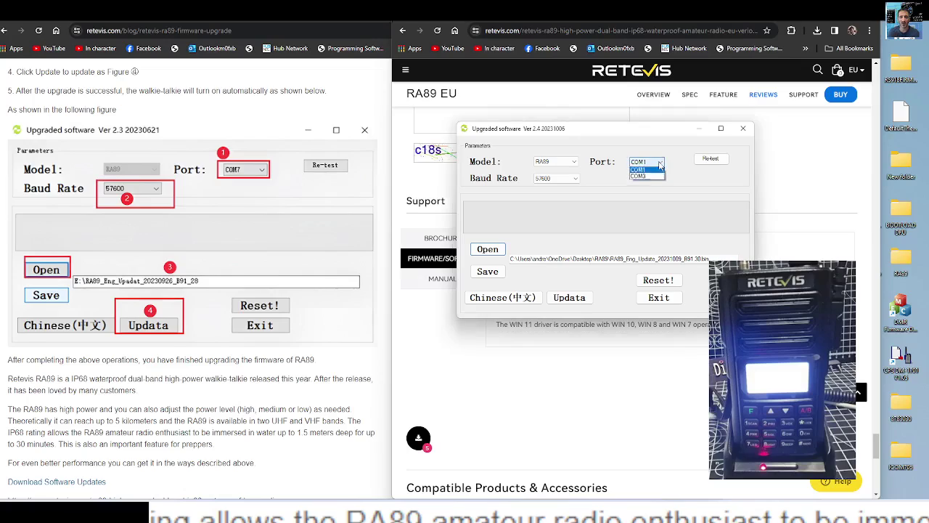
left_click(659, 166)
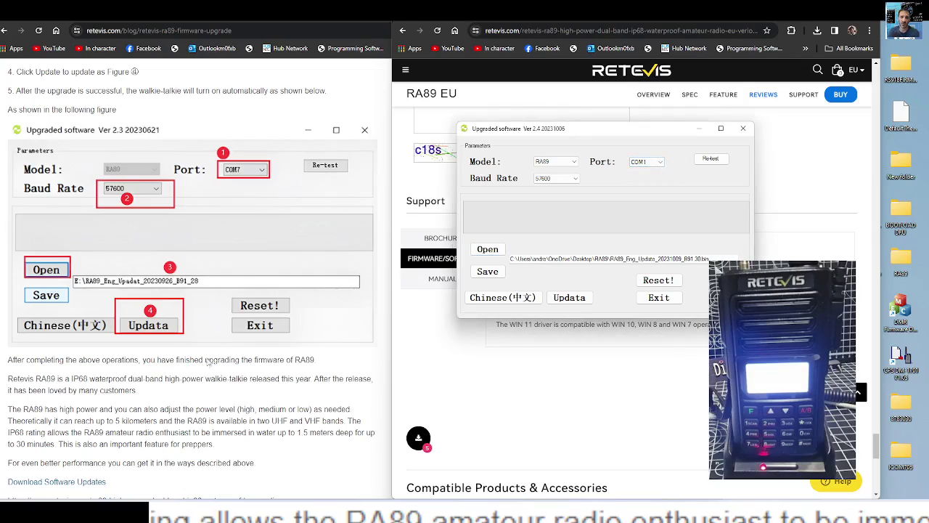
left_click(187, 306)
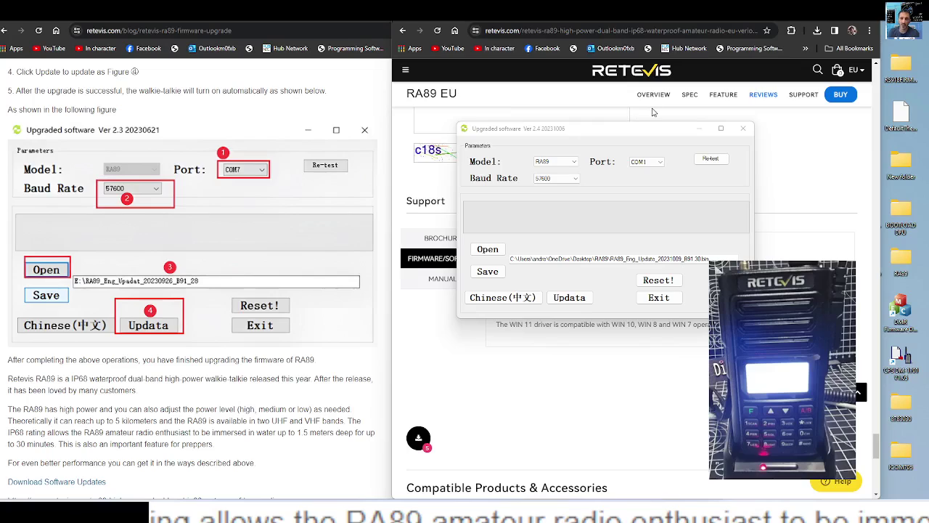
key("super+x")
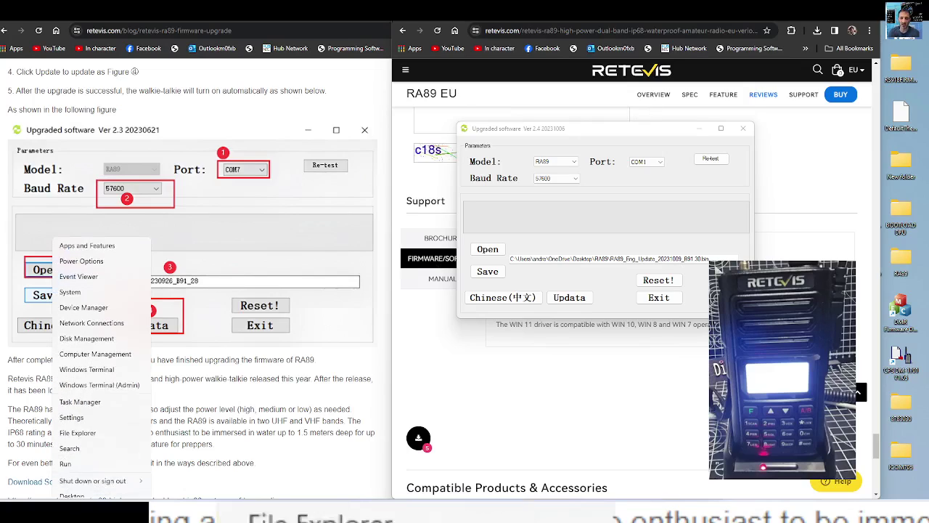
left_click(93, 306)
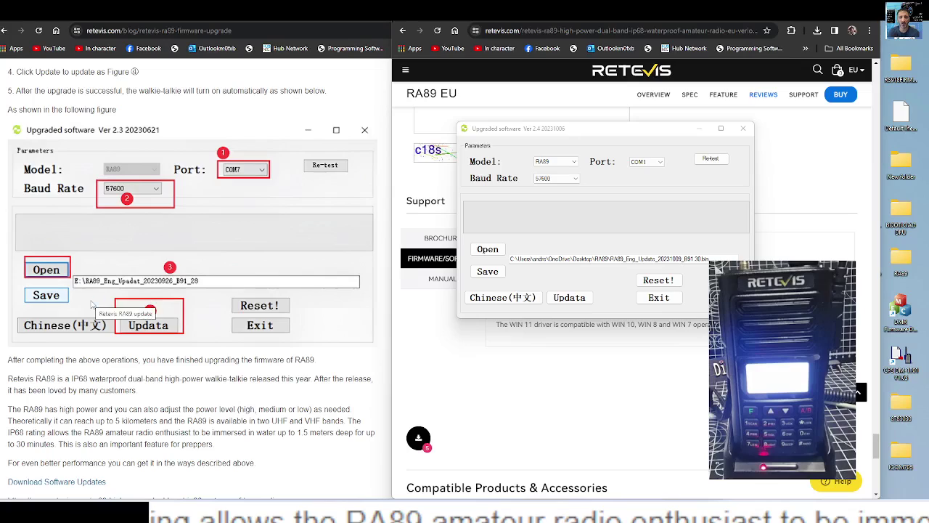
Expand Ports (COM & LPT) to find the Prolific cable on COM29, and compare it with the updater's port list
double_click(86, 170)
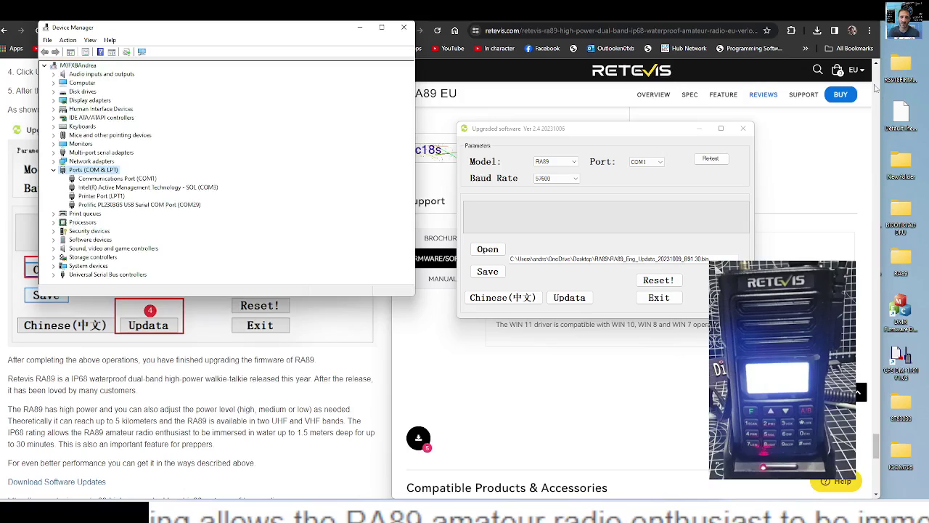
left_click(639, 152)
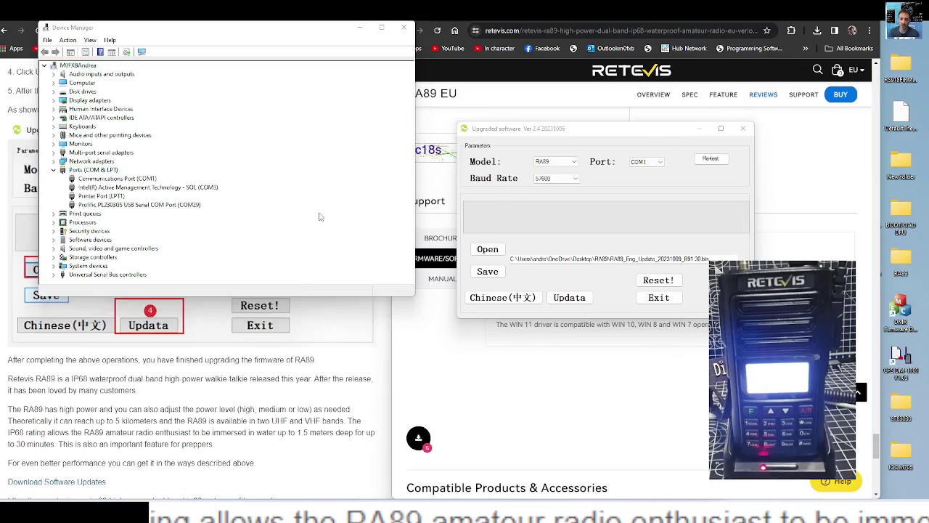
left_click(657, 167)
left_click(657, 166)
left_click(659, 166)
left_click(660, 165)
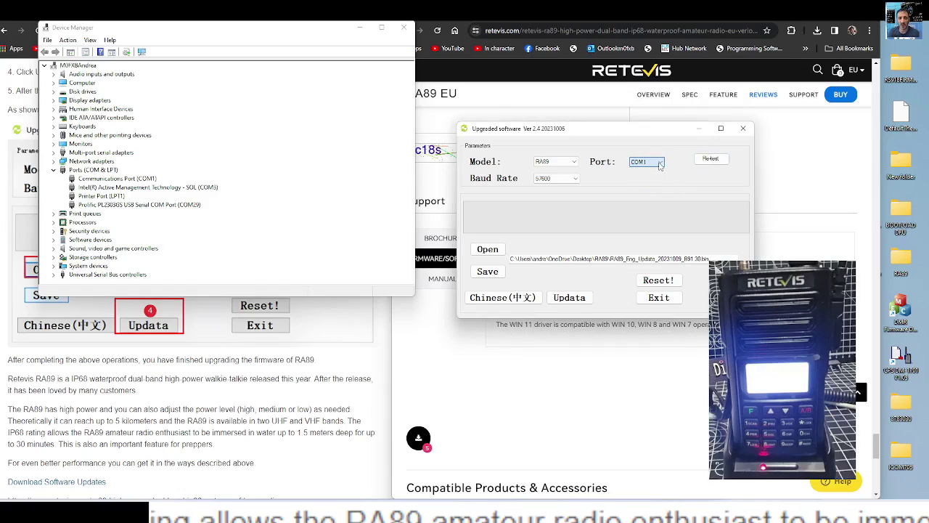
left_click(660, 166)
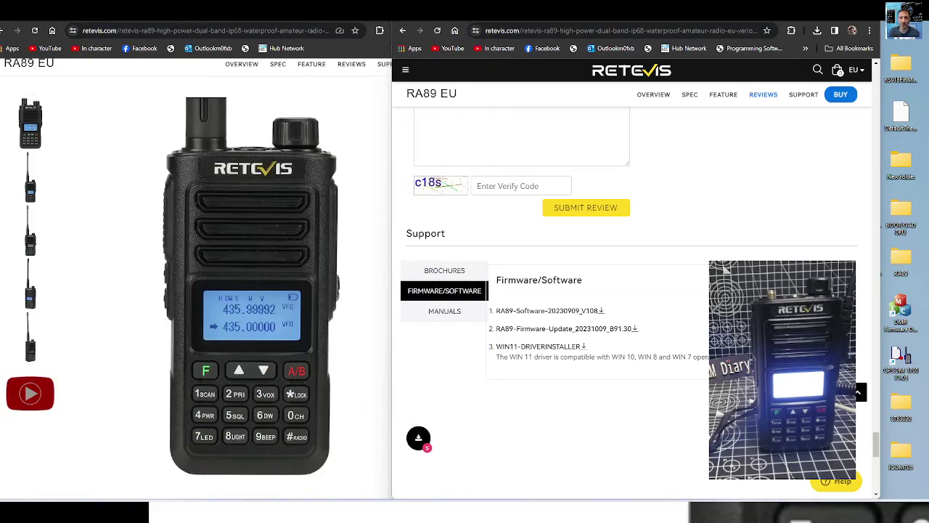
Reopen Device Manager, expand Ports (COM & LPT), and move the window lower
right_click(111, 508)
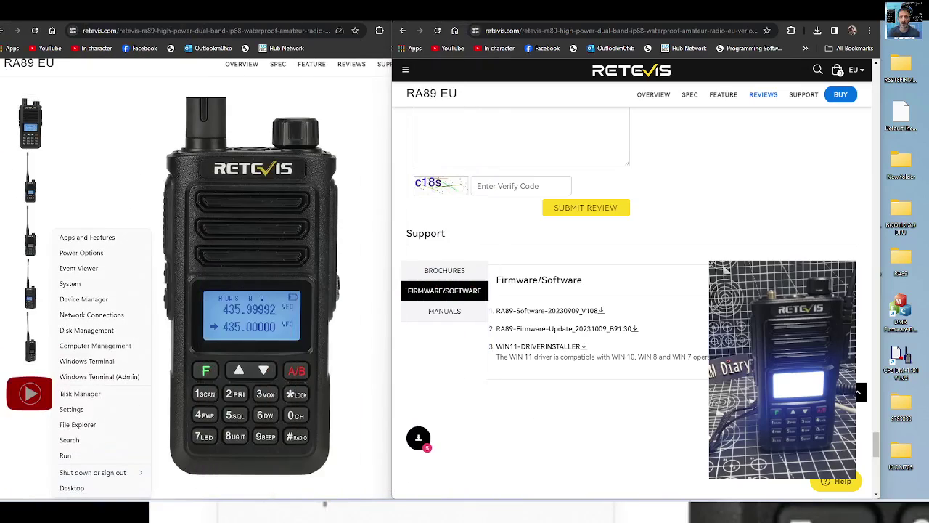
left_click(100, 303)
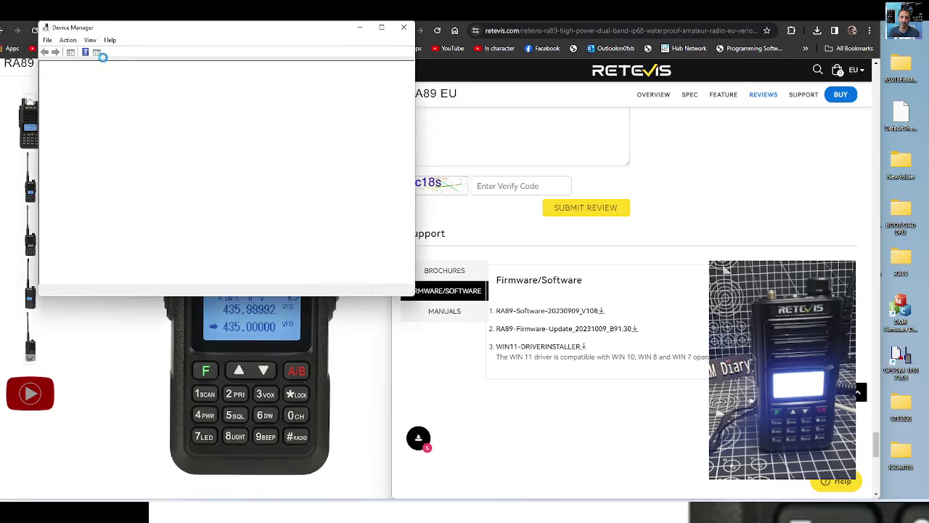
double_click(102, 169)
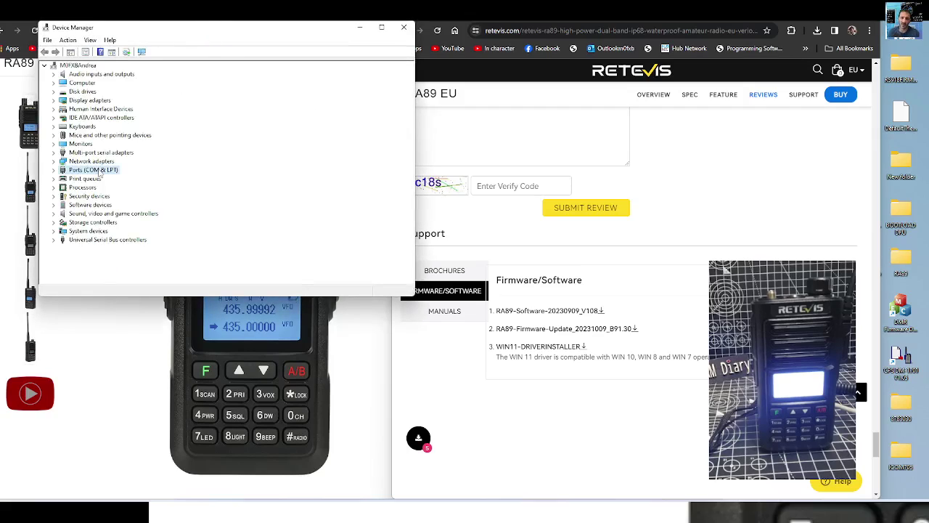
left_click_drag(218, 35, 226, 76)
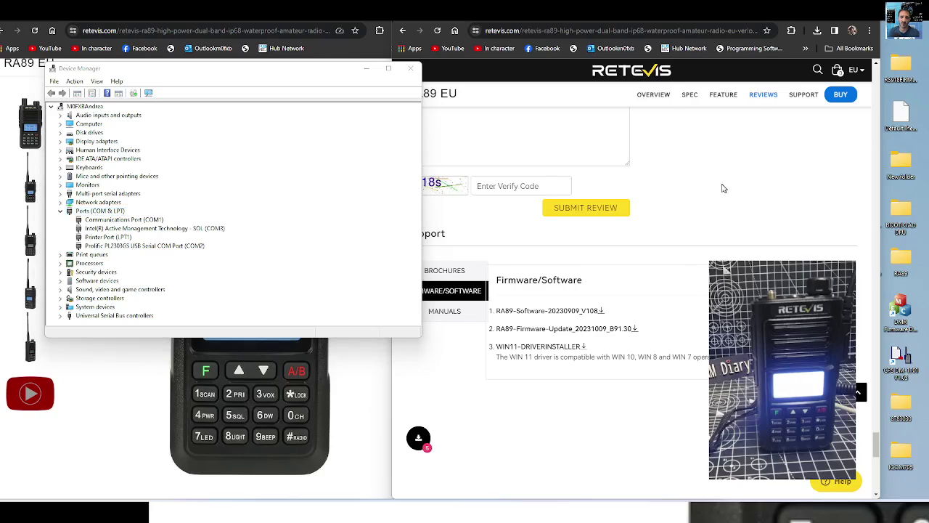
Set the Prolific COM2 port's Bits per second to 57600 in its Port Settings
right_click(145, 248)
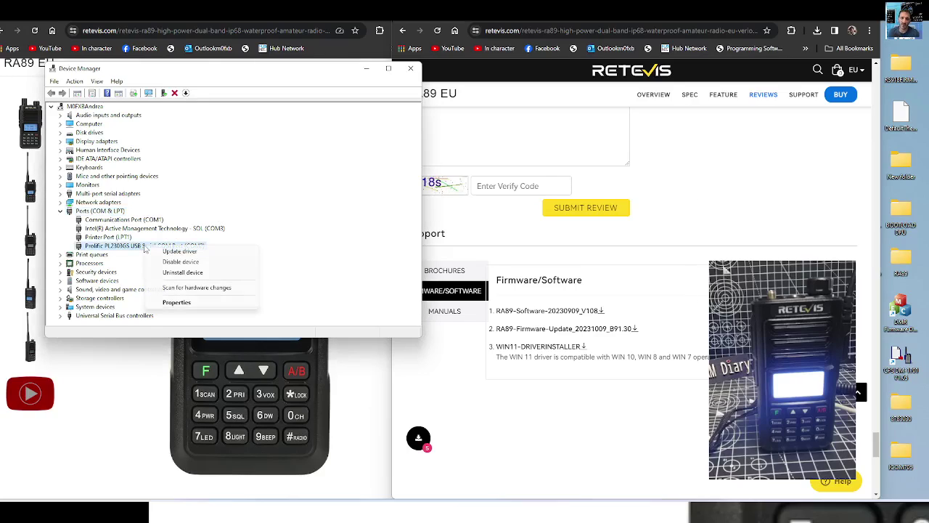
left_click(170, 305)
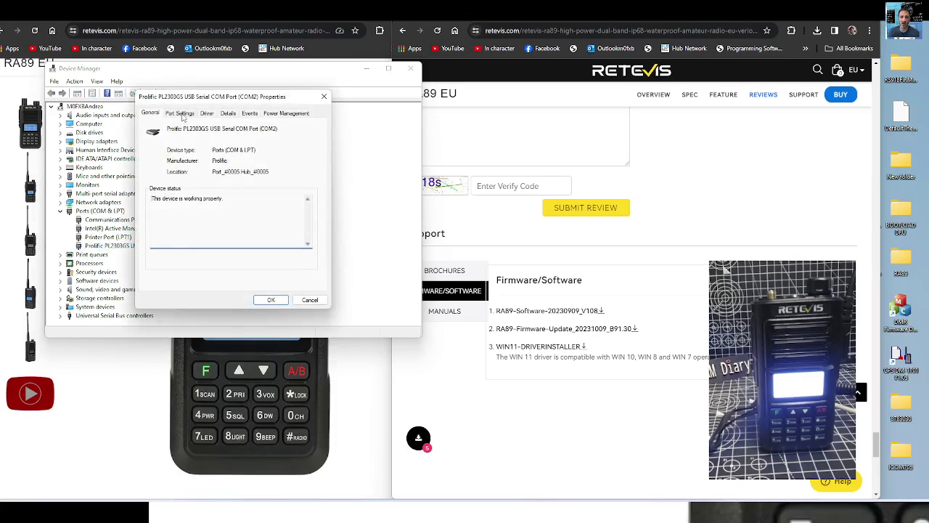
left_click(180, 114)
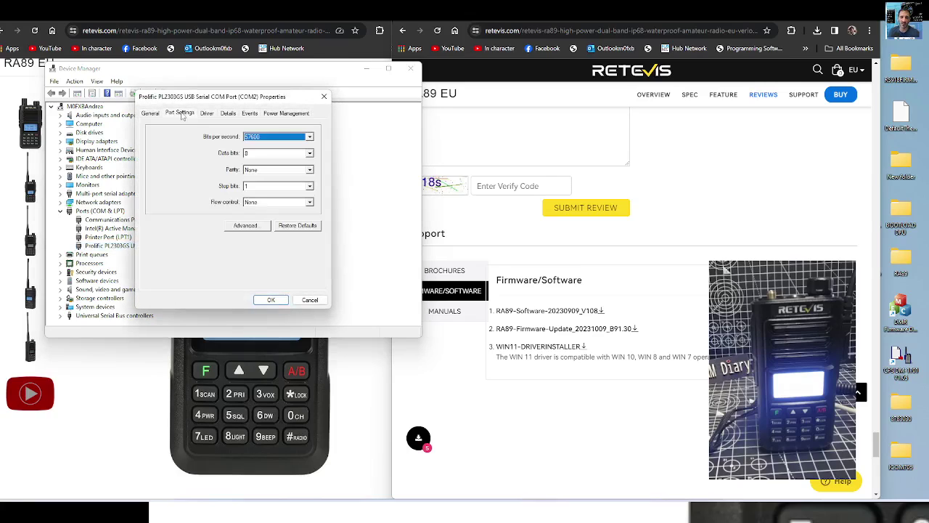
left_click(310, 137)
left_click(310, 138)
left_click(310, 137)
left_click(310, 137)
Confirm the Advanced COM Port Number stays COM2, then close both dialogs
left_click(246, 226)
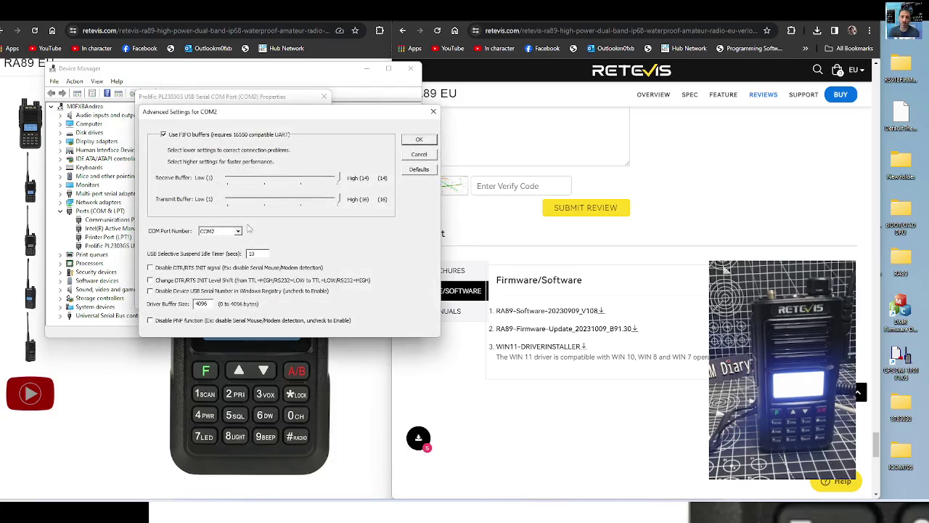
left_click(238, 231)
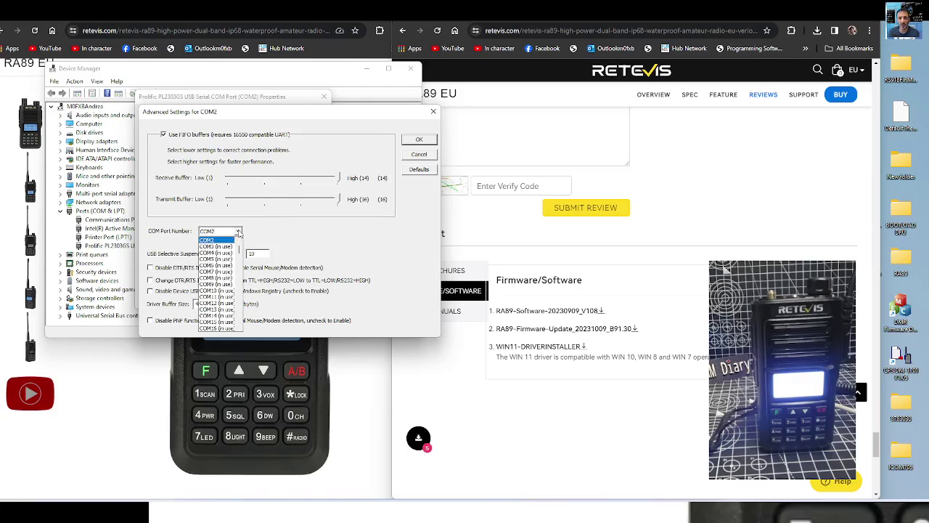
left_click(238, 232)
left_click(238, 232)
left_click(238, 231)
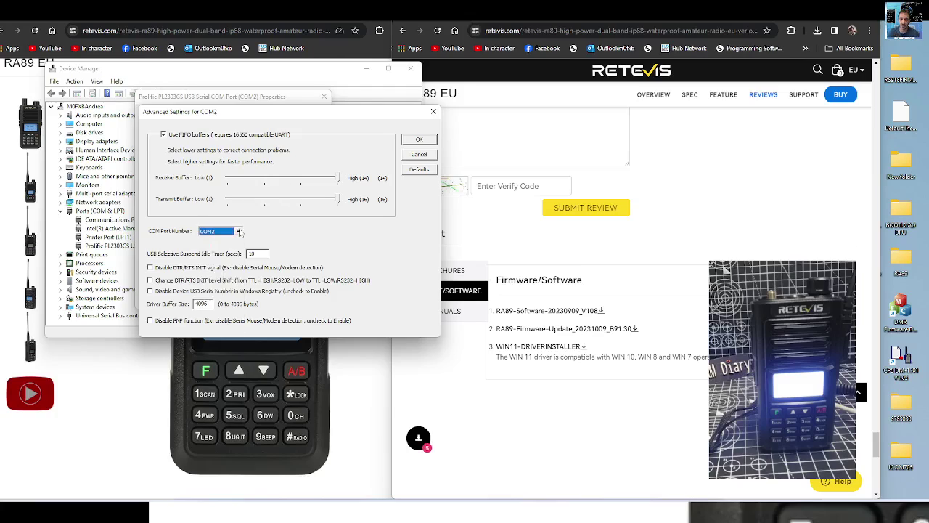
left_click(433, 112)
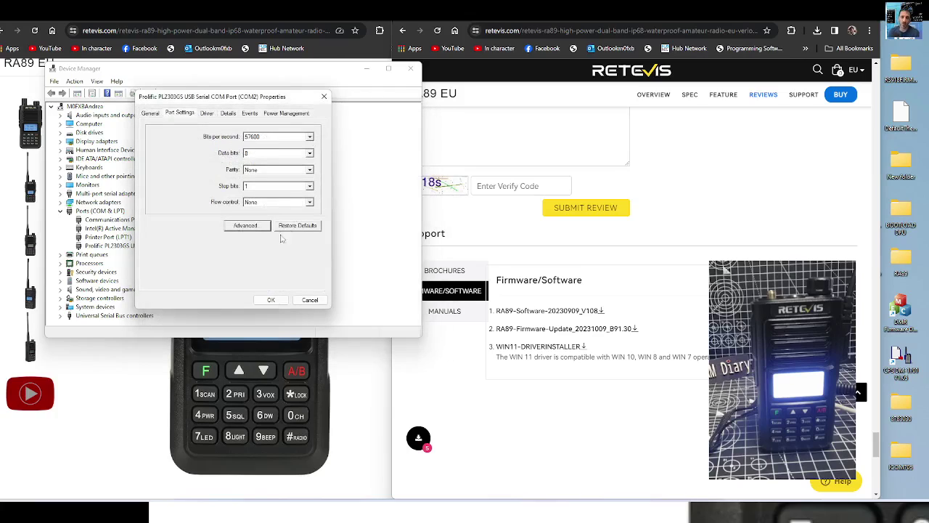
left_click(325, 97)
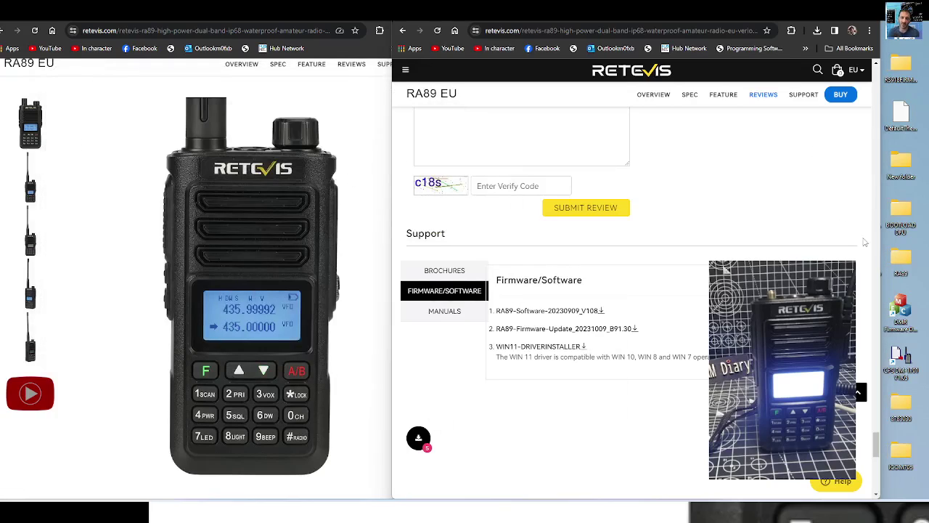
Launch UpdateSoftWare from the desktop RA89 folder and set its Port to COM2
double_click(907, 258)
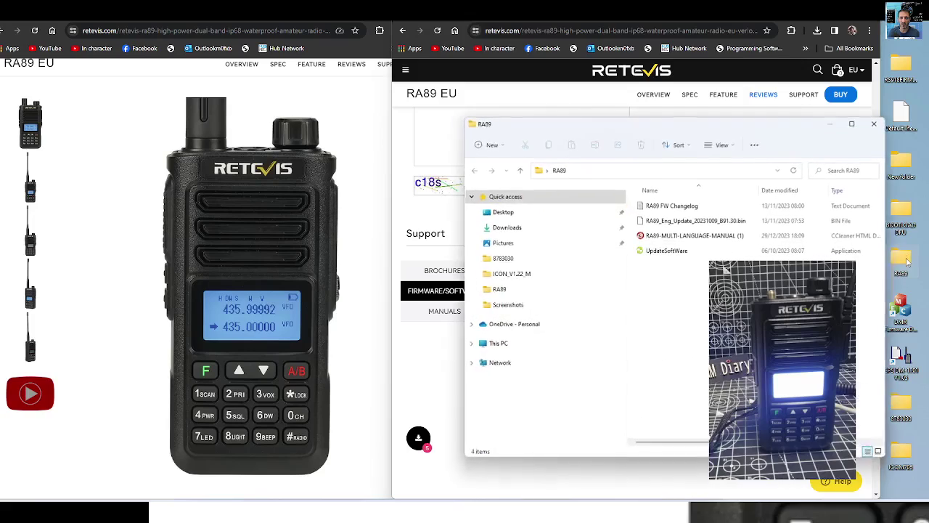
left_click(665, 251)
double_click(665, 252)
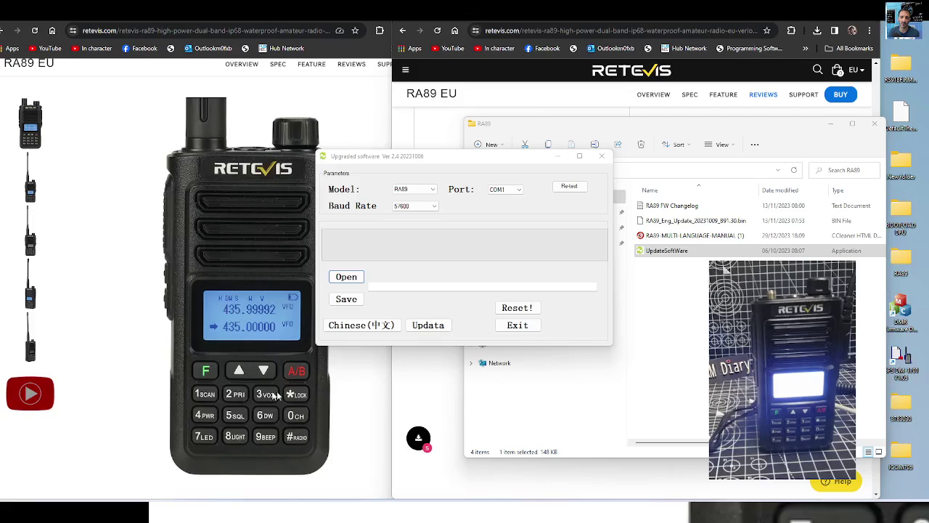
left_click(506, 190)
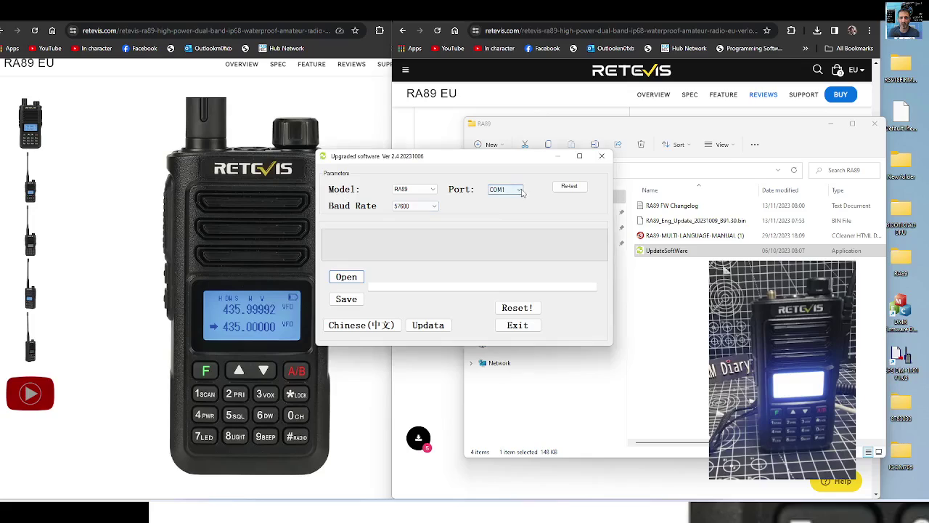
left_click(513, 206)
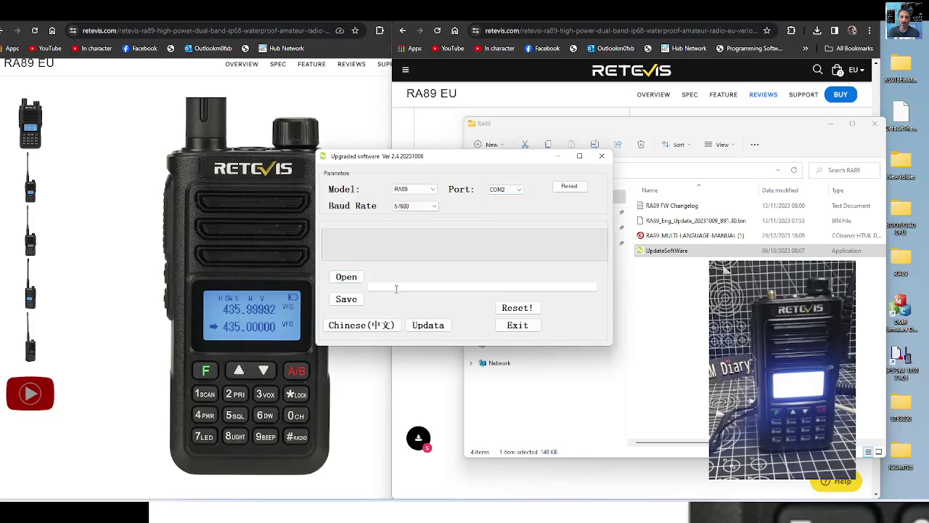
Load the RA89_Eng_Update_20231009_B91.30.bin firmware file into the updater
left_click(346, 277)
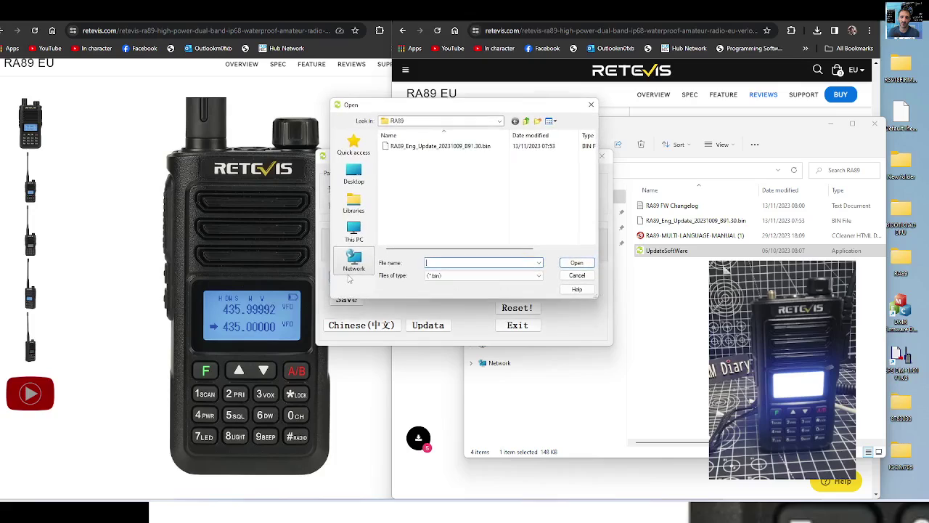
double_click(451, 149)
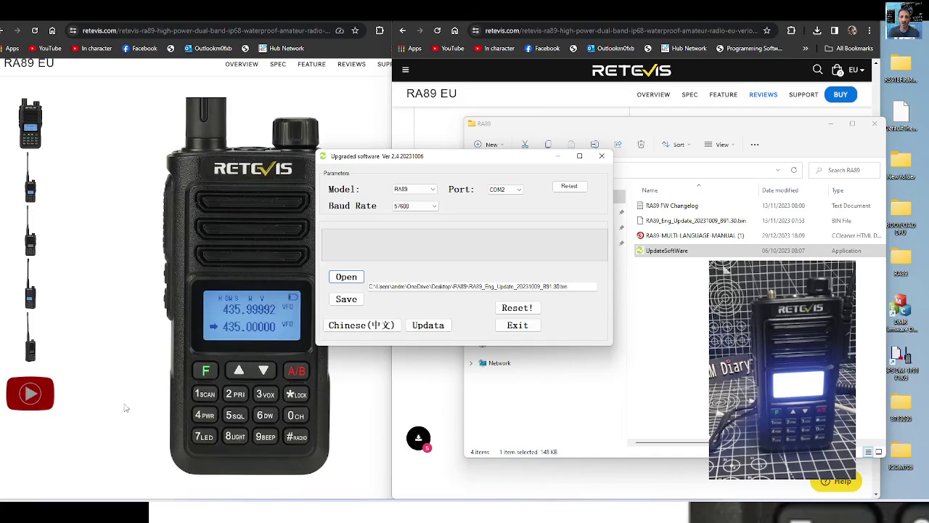
left_click(233, 378)
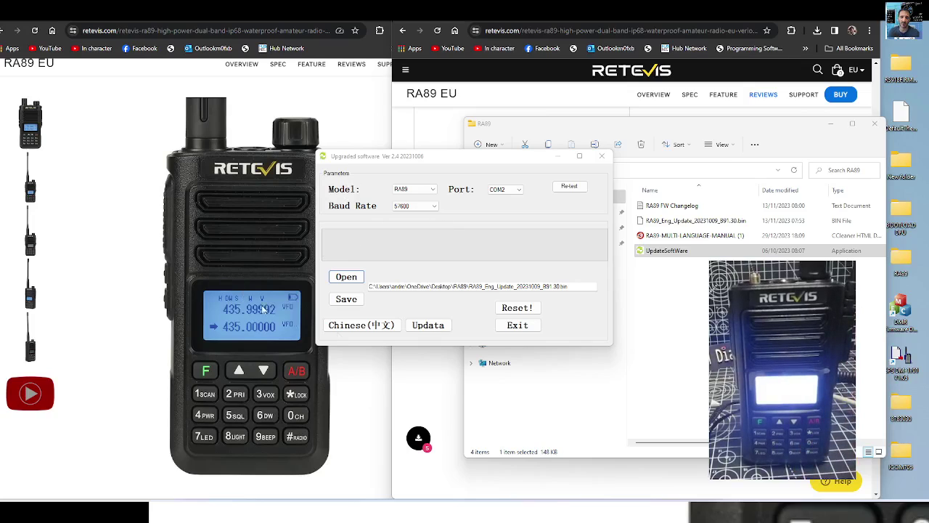
Start the Updata firmware flash over COM2 and shift the progress window slightly left
left_click(434, 327)
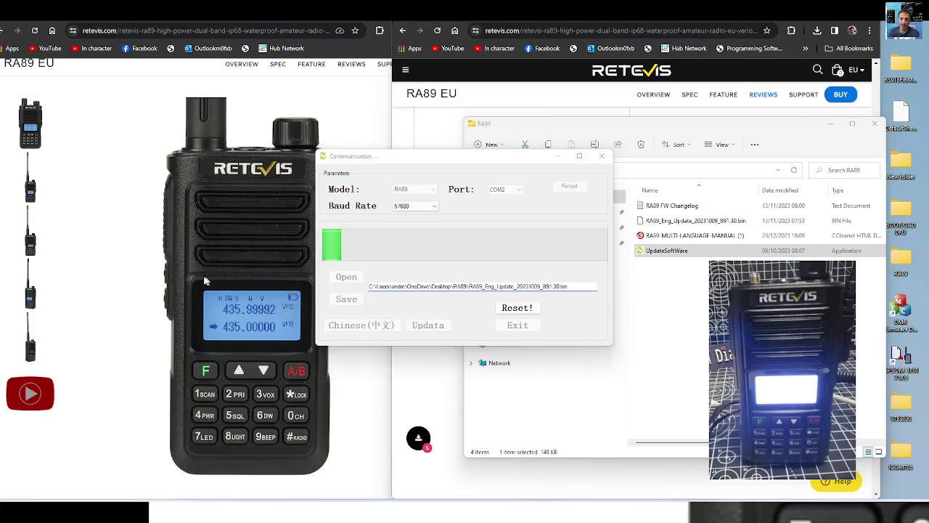
left_click_drag(439, 159, 394, 158)
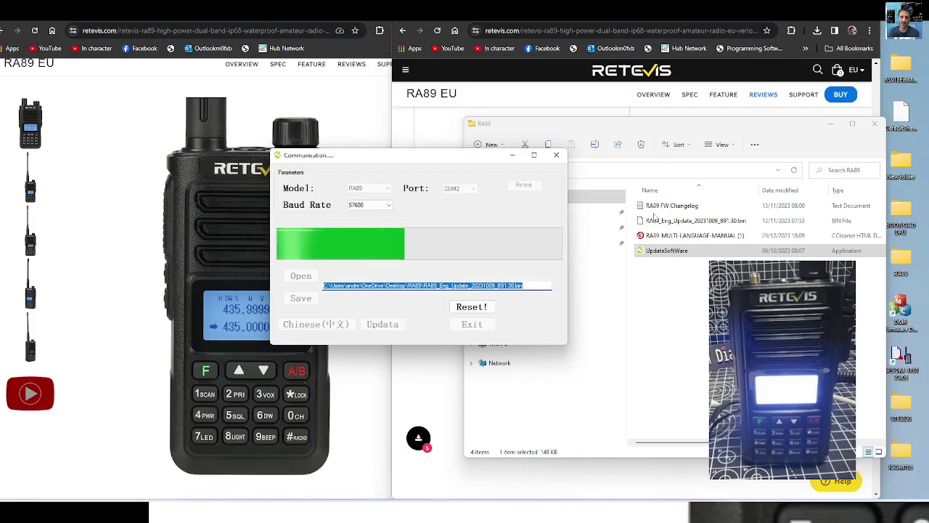
Wait for the B91.30 flash to finish until 'Upgrade complete!' appears
left_click(139, 399)
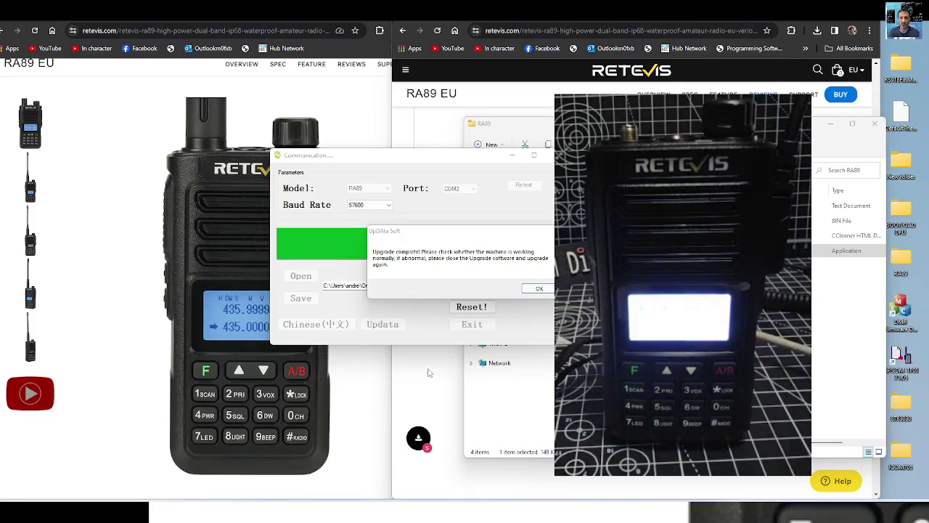
Click OK on the 'Upgrade complete!' message box
left_click(539, 288)
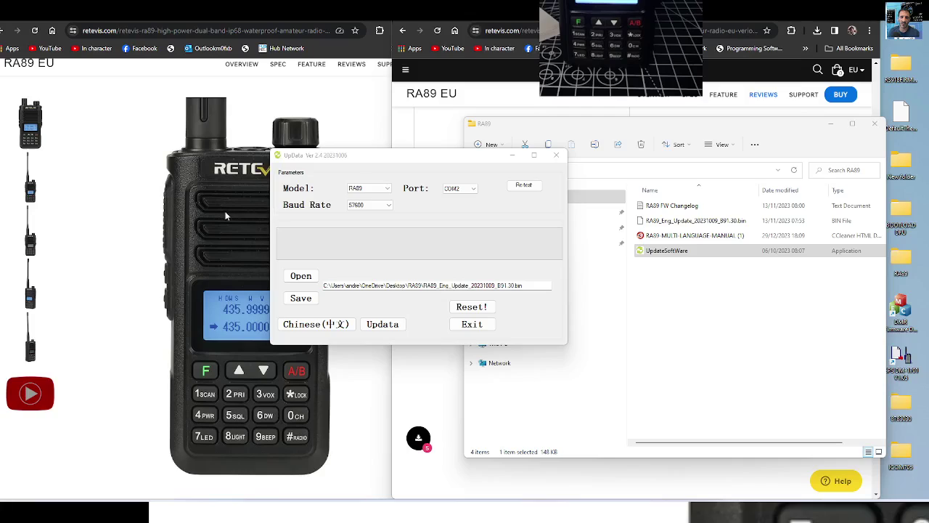
left_click(536, 209)
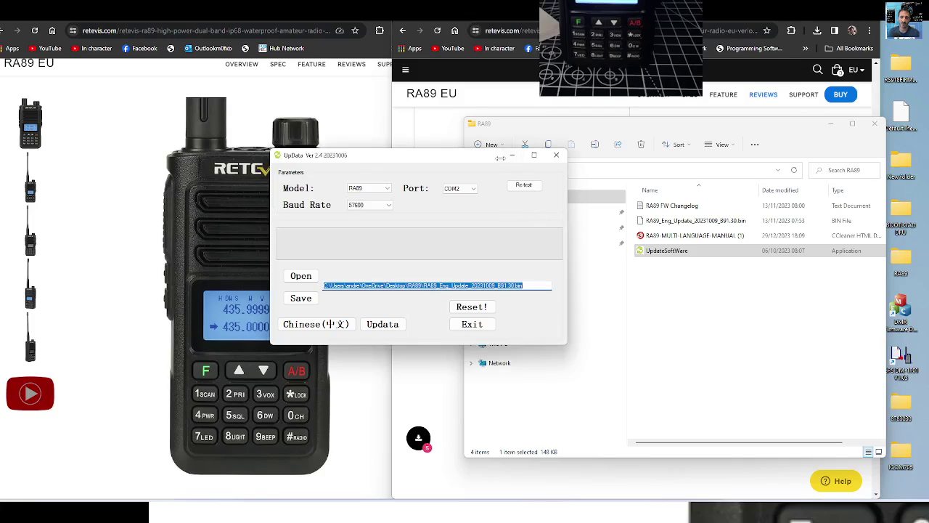
left_click_drag(418, 160, 440, 160)
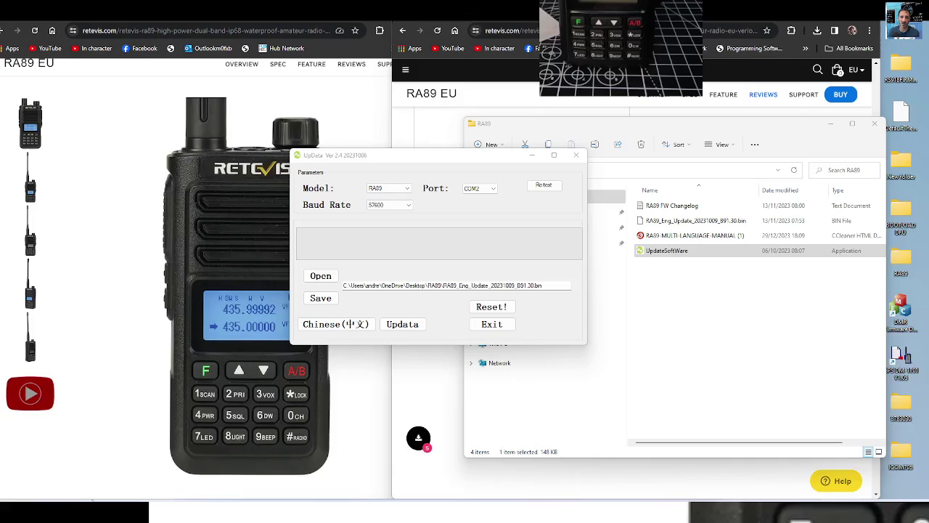
key("super+x")
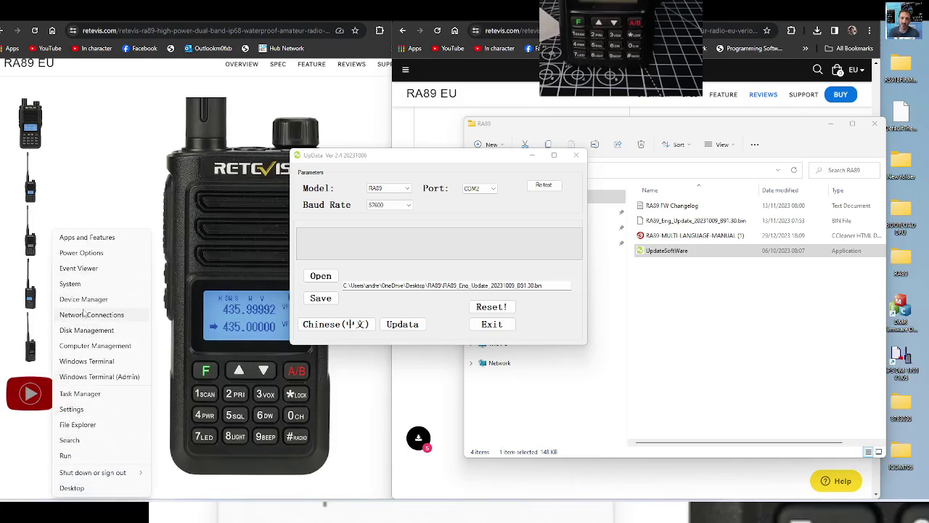
left_click(83, 300)
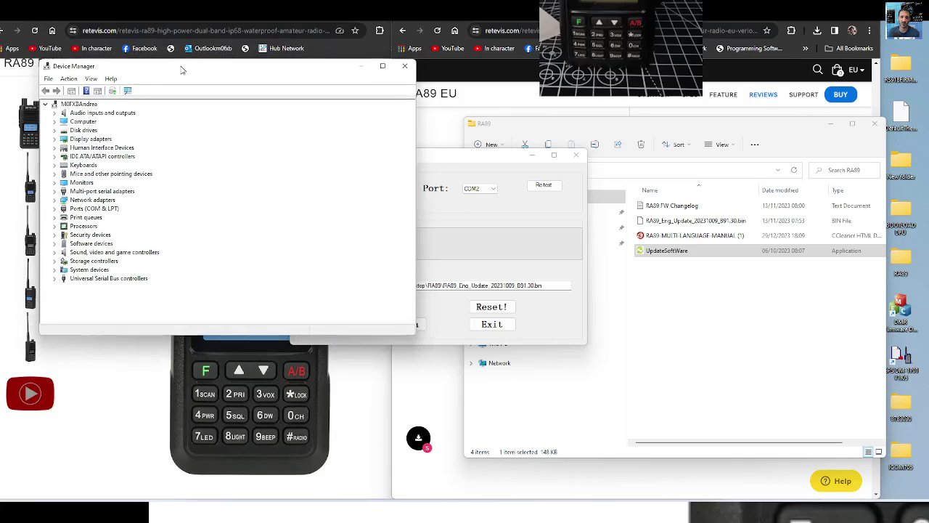
double_click(102, 235)
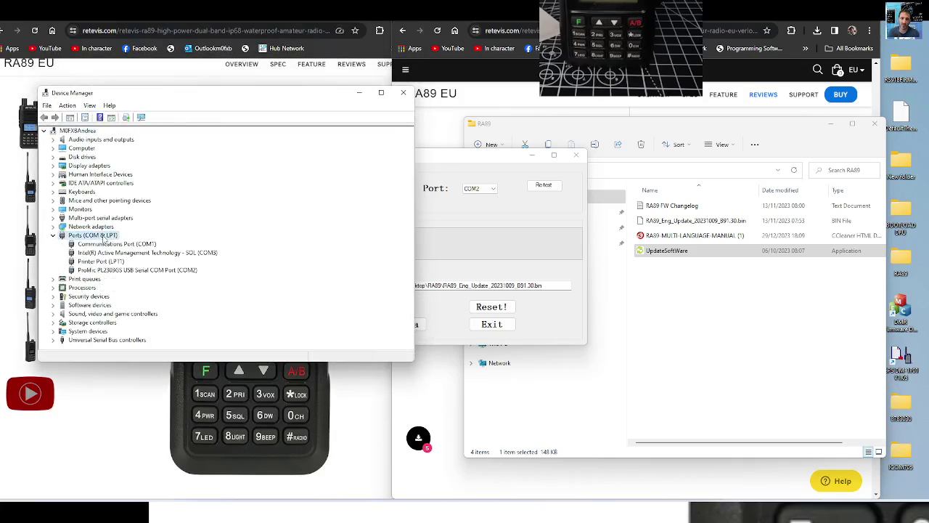
left_click(125, 271)
right_click(127, 270)
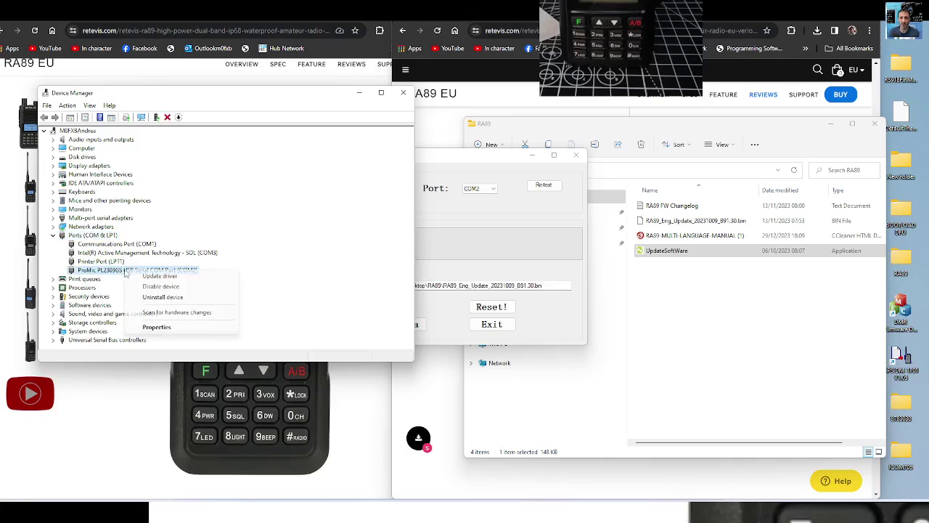
left_click(167, 327)
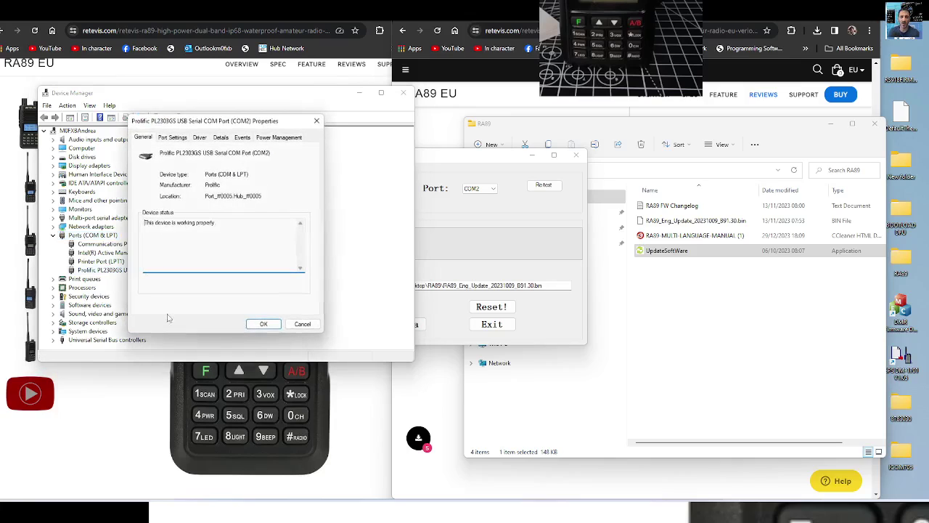
left_click(173, 137)
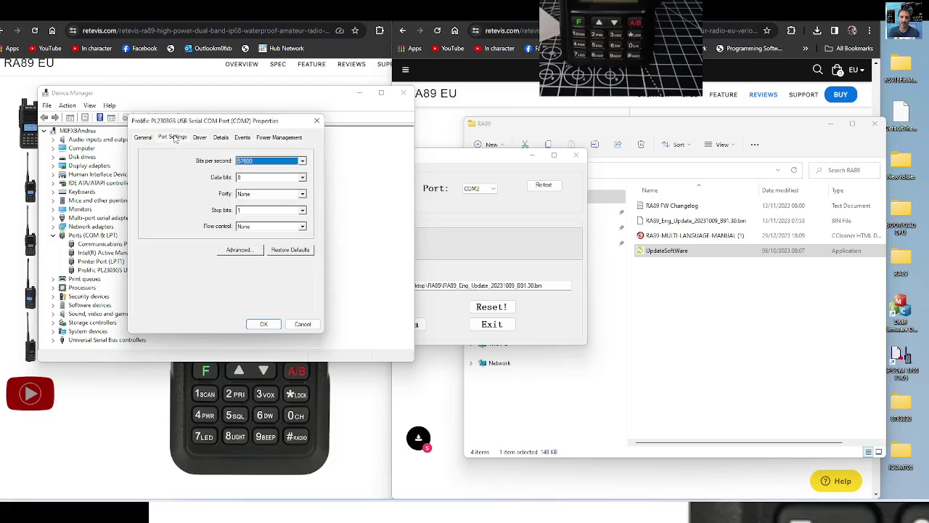
left_click(302, 162)
left_click(302, 162)
left_click(238, 250)
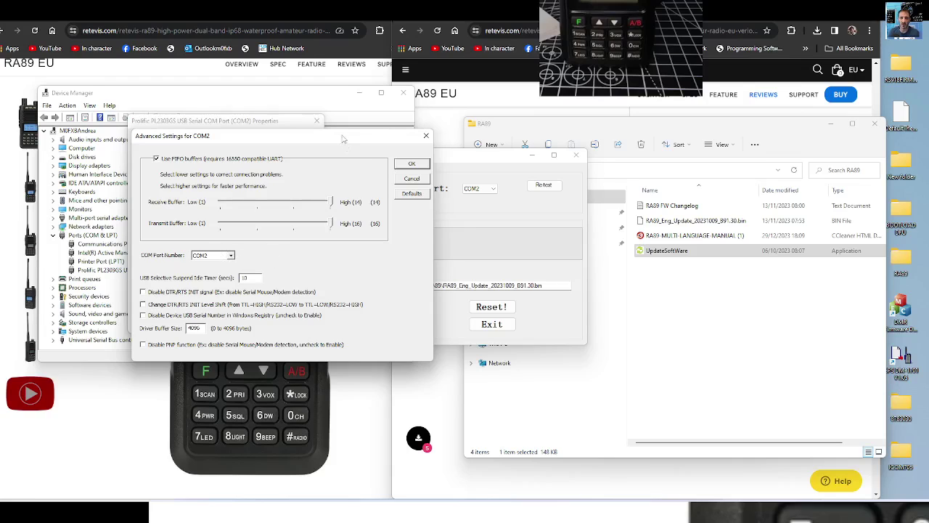
left_click_drag(344, 138, 264, 122)
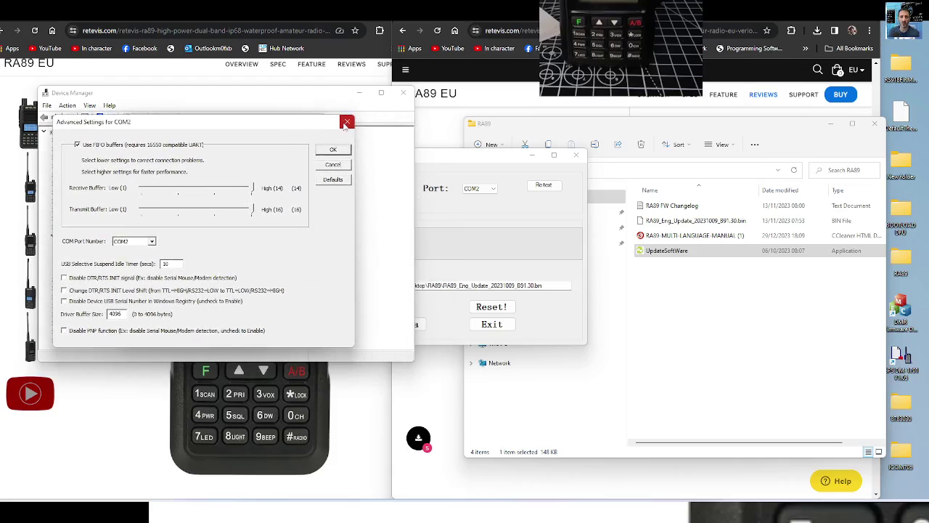
left_click(347, 122)
left_click(317, 121)
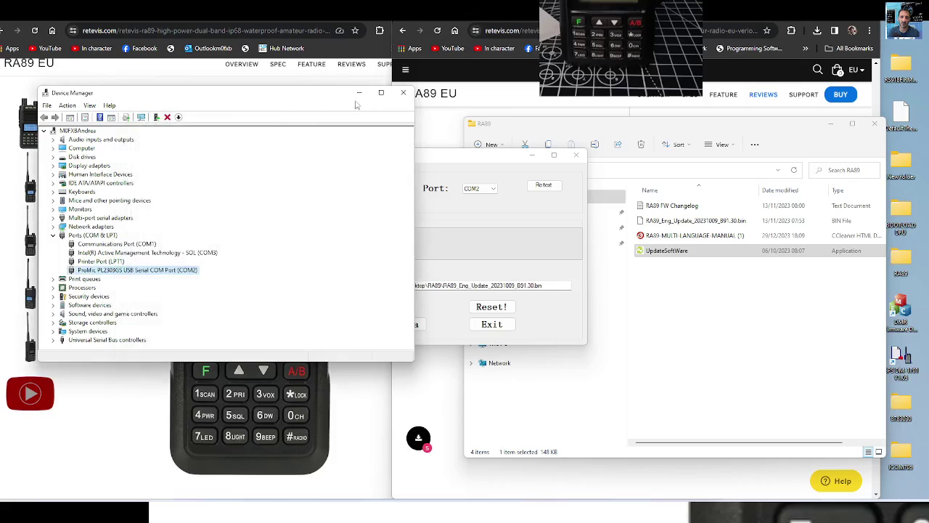
left_click(359, 94)
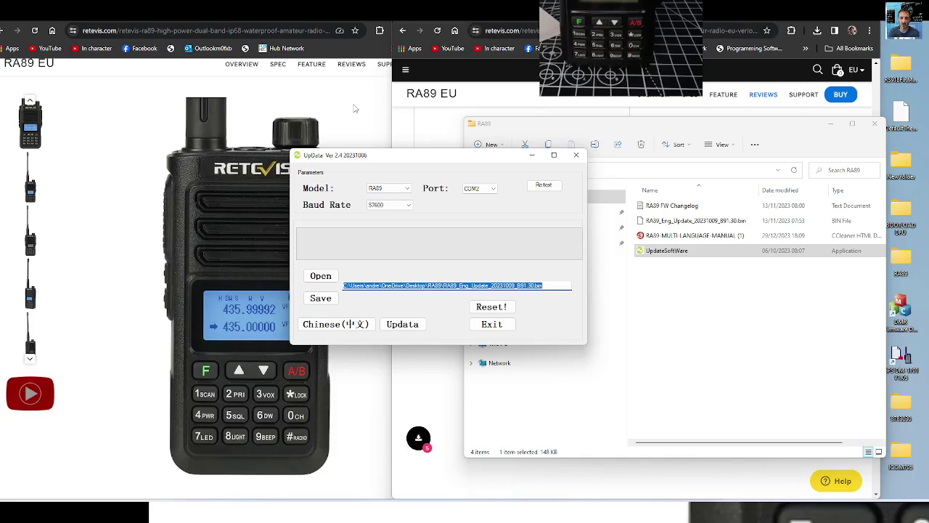
left_click(709, 249)
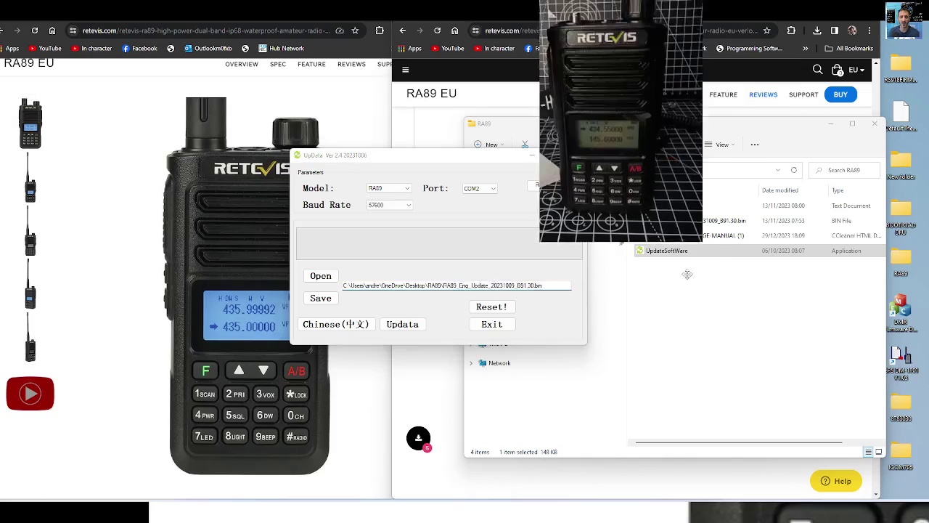